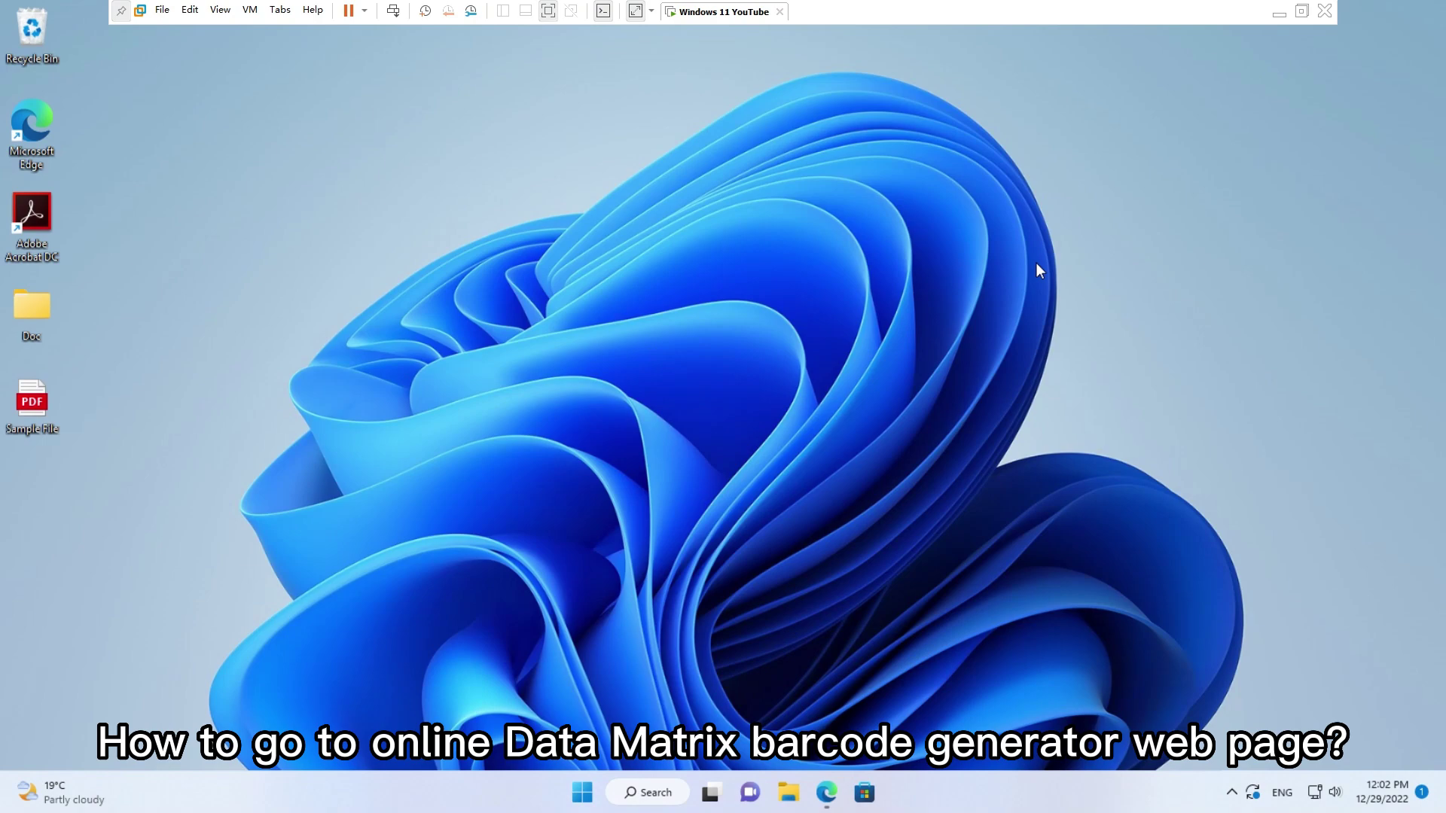
- Launch Edge and load the onbarcode.com website
{"action": "left_click", "coordinate": [829, 794]}
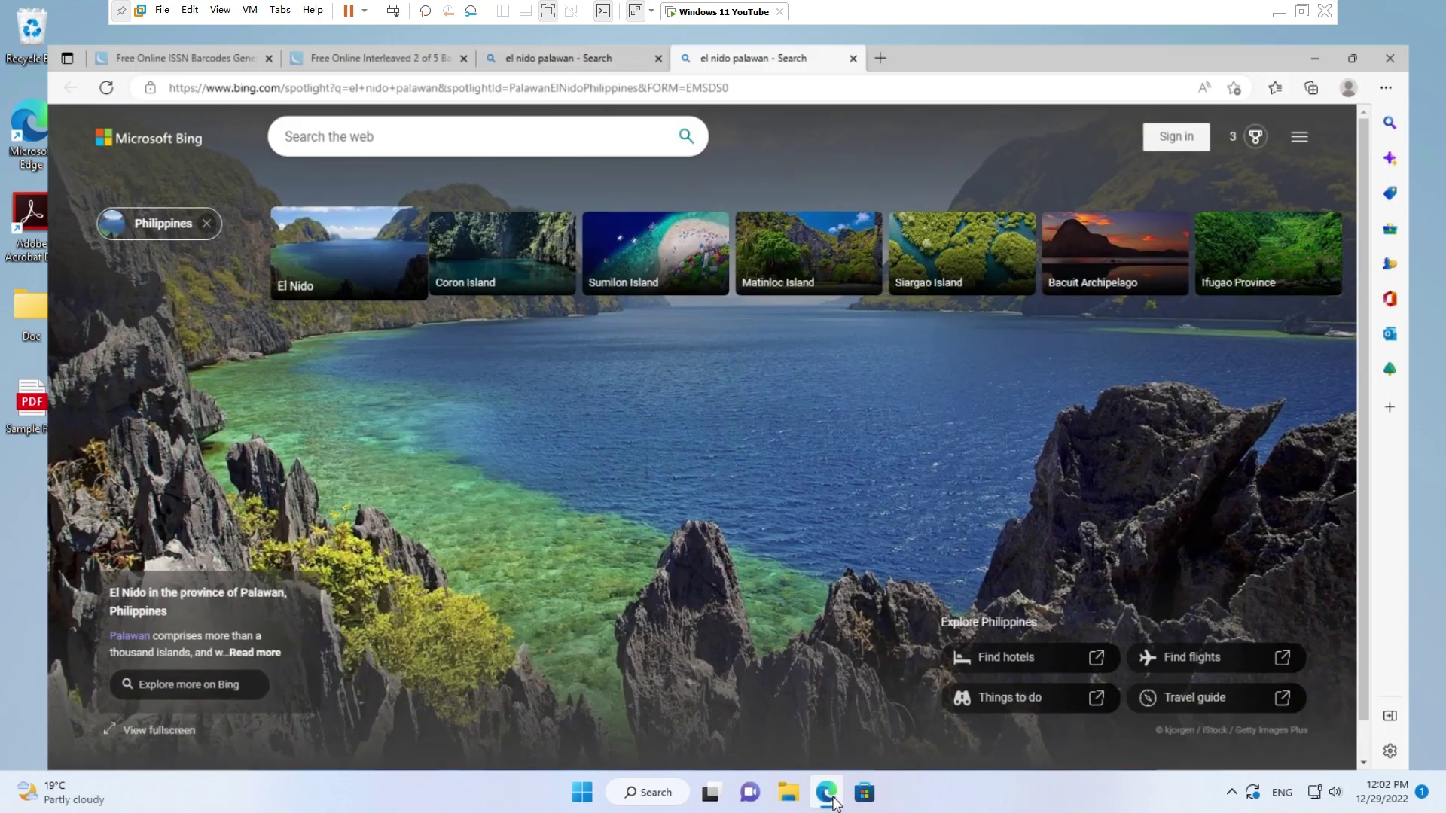
{"action": "left_click", "coordinate": [774, 56]}
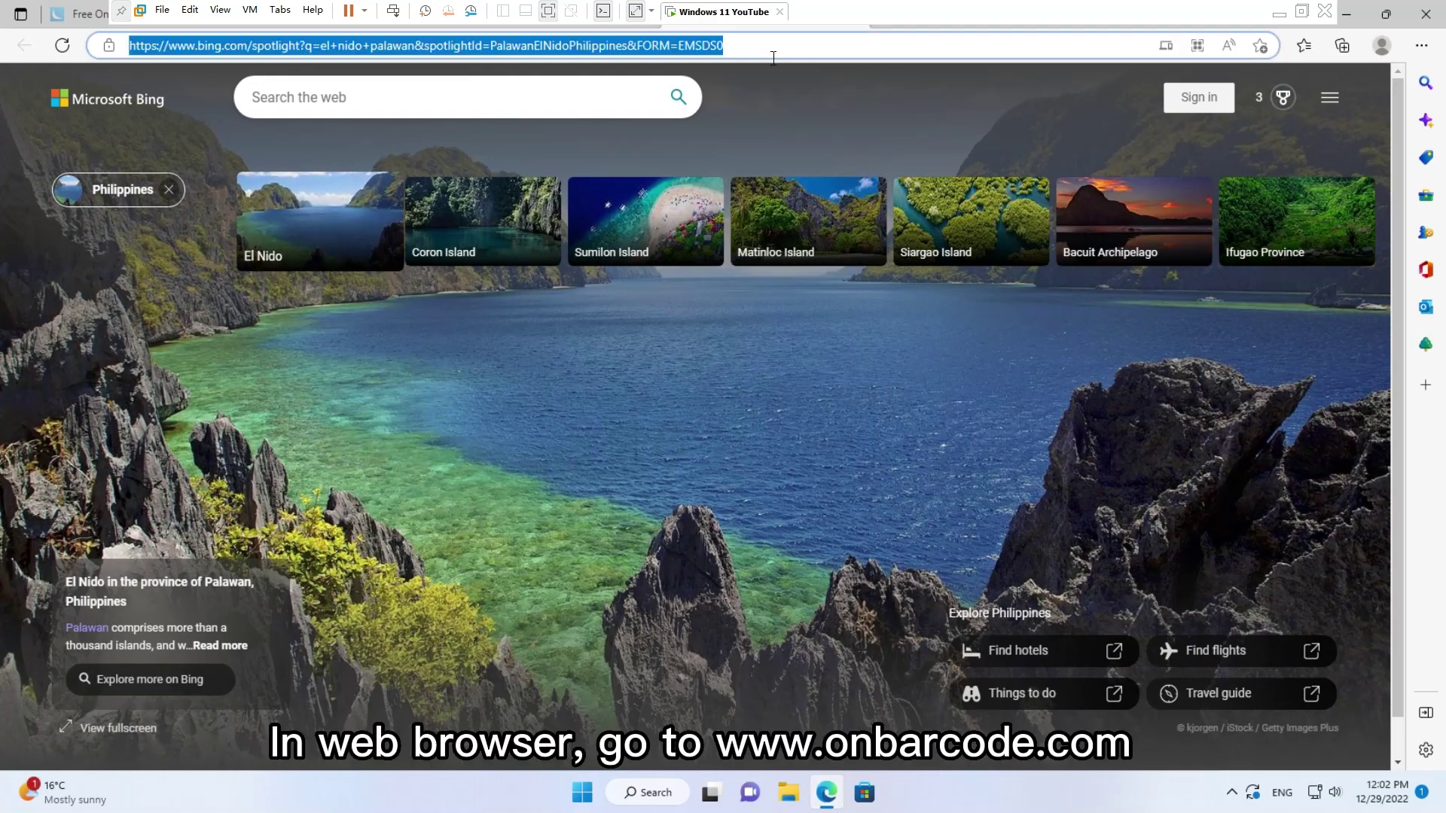
{"action": "type", "text": "onbarcode.co"}
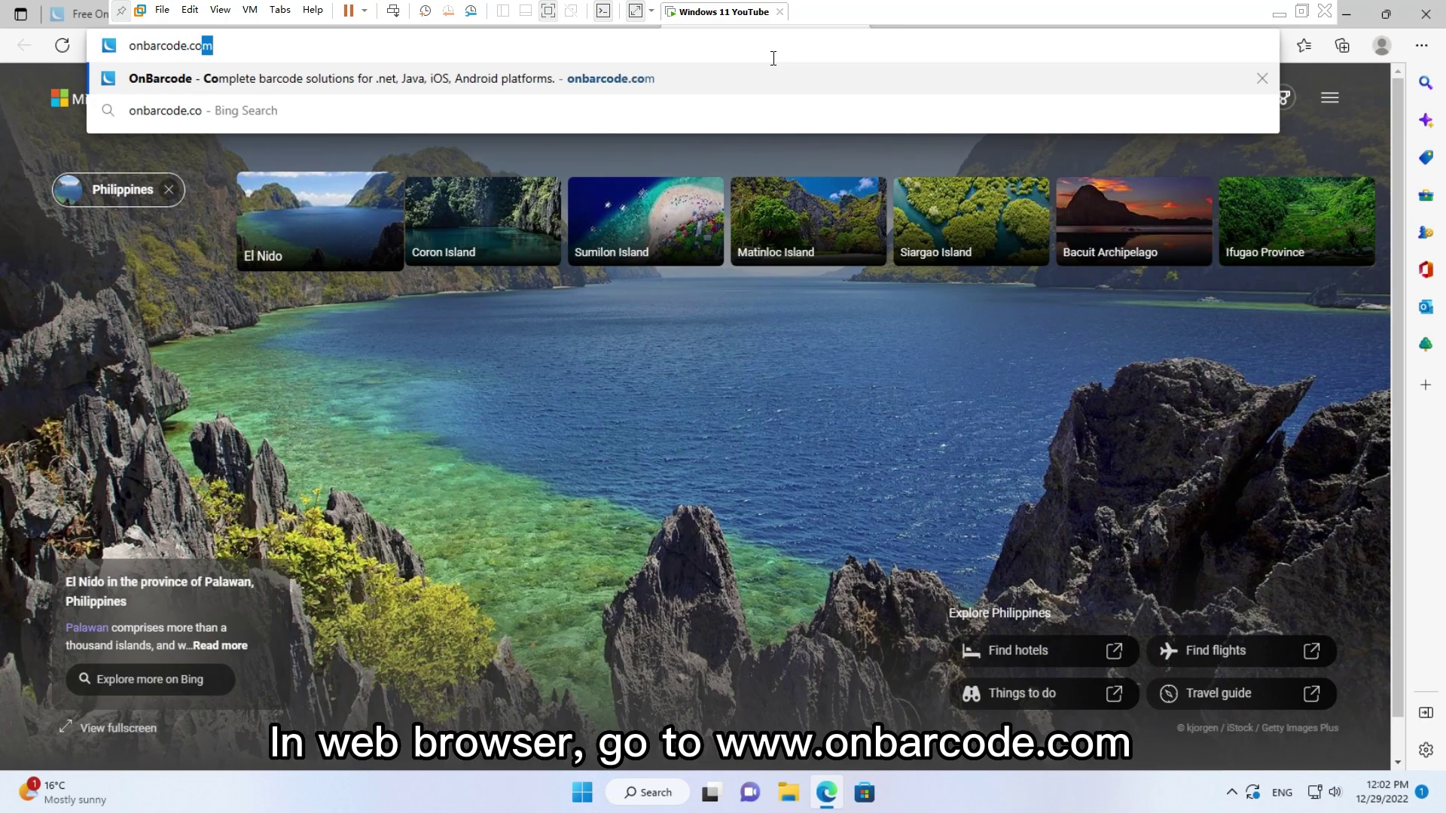
{"action": "key", "text": "Return"}
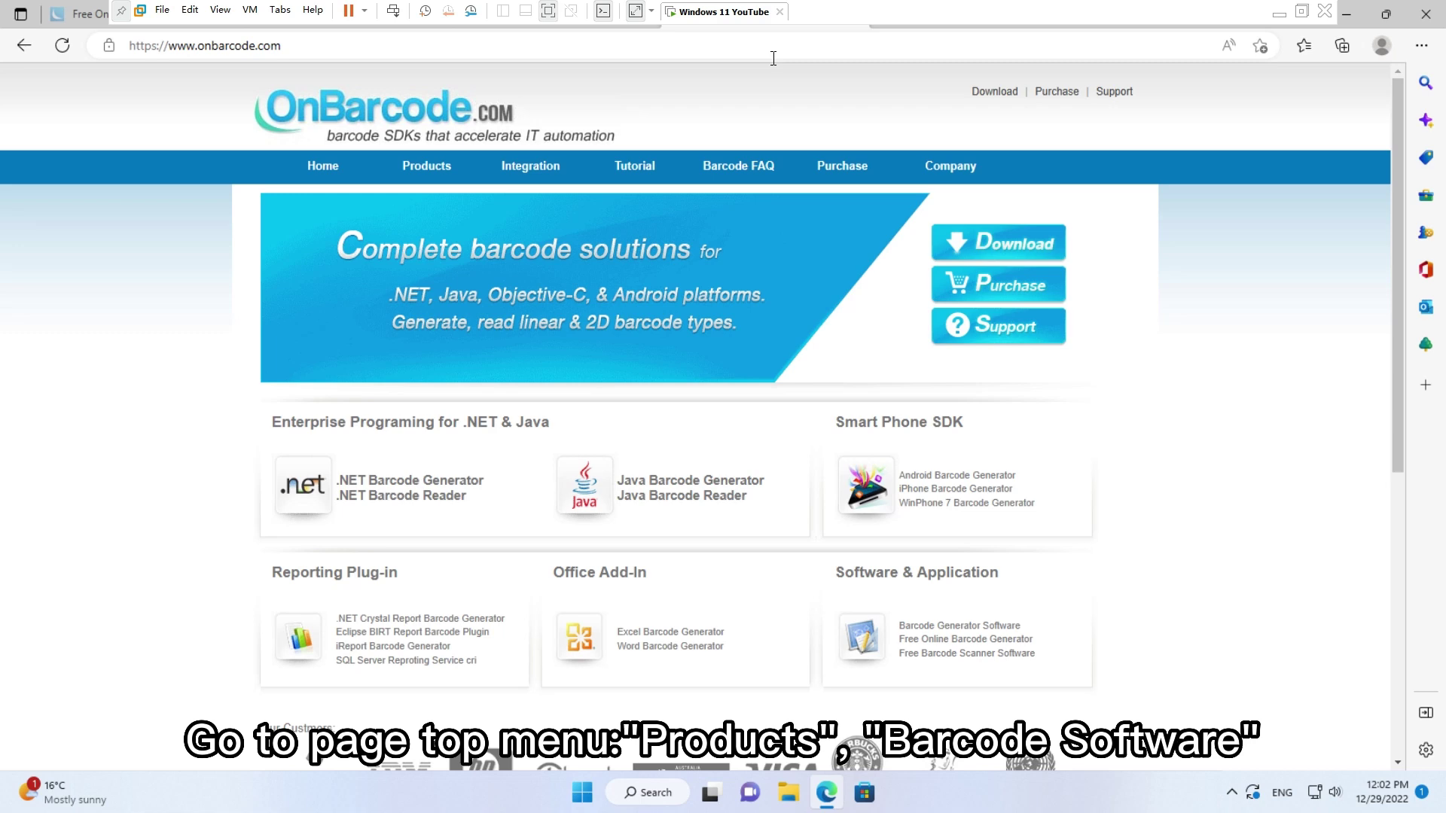
- Go to the Free Online Barcode Generator via Products > Barcode Software and choose Data Matrix
{"action": "mouse_move", "coordinate": [444, 159]}
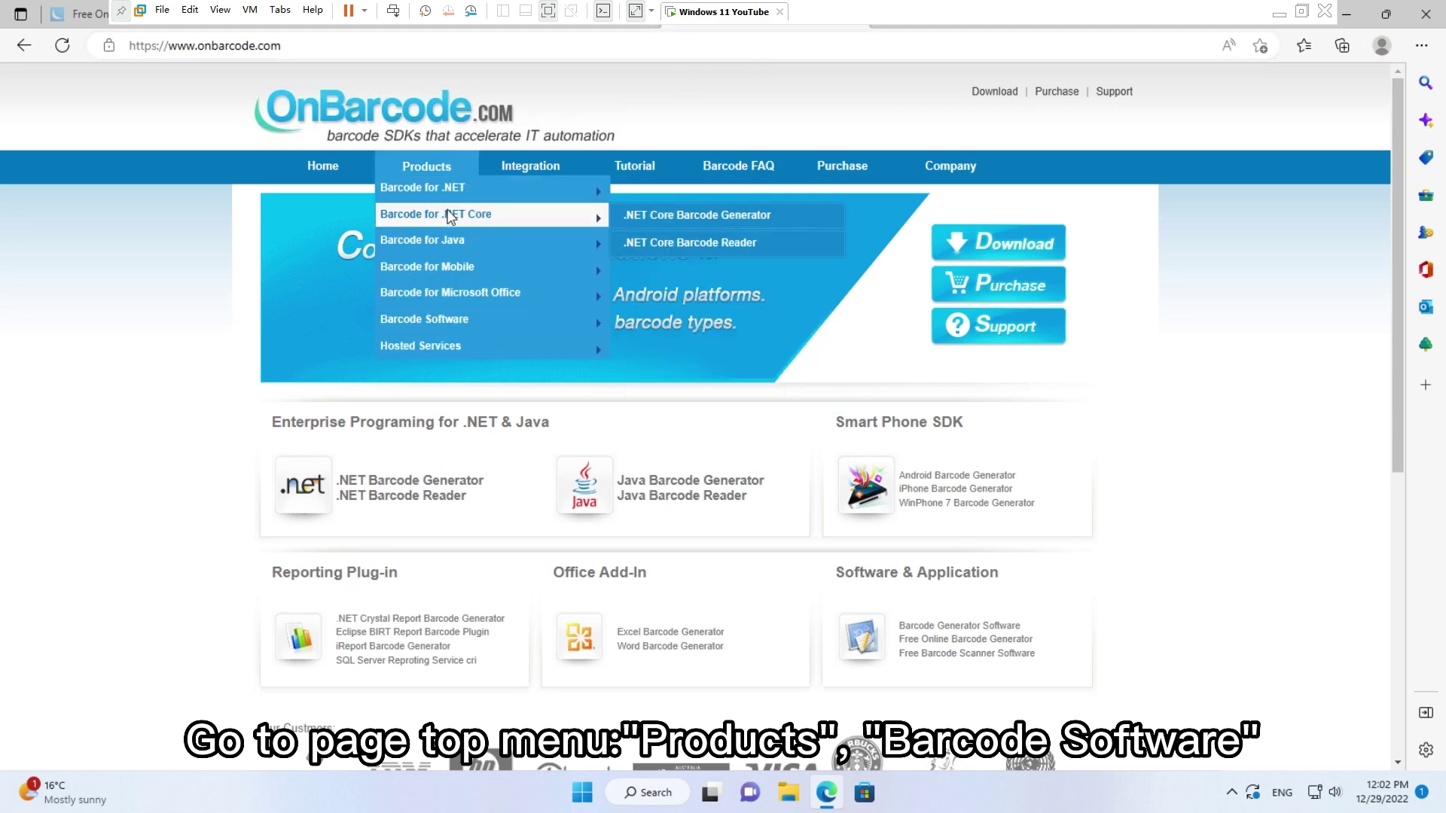
{"action": "mouse_move", "coordinate": [471, 323]}
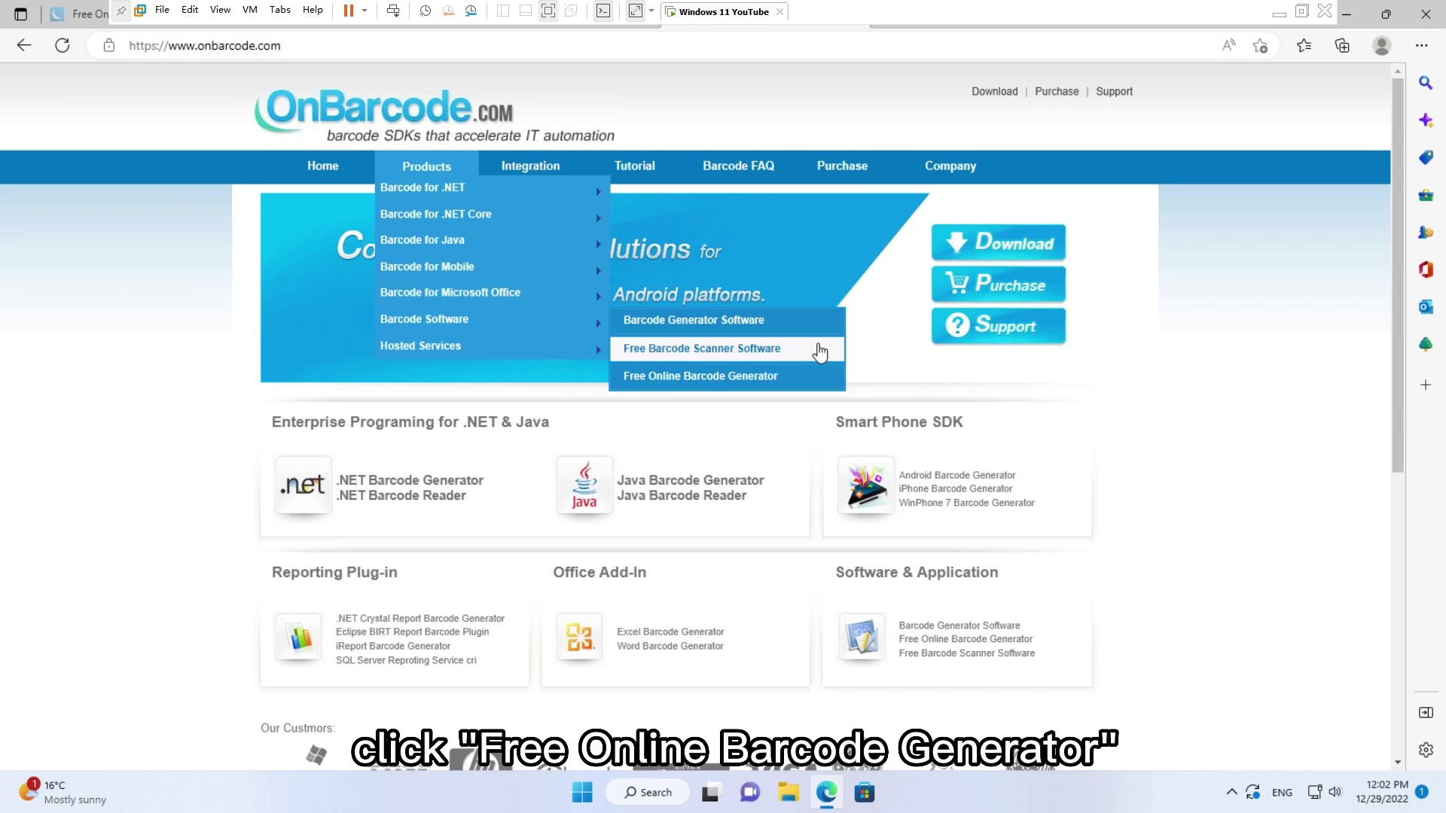
{"action": "left_click", "coordinate": [821, 387]}
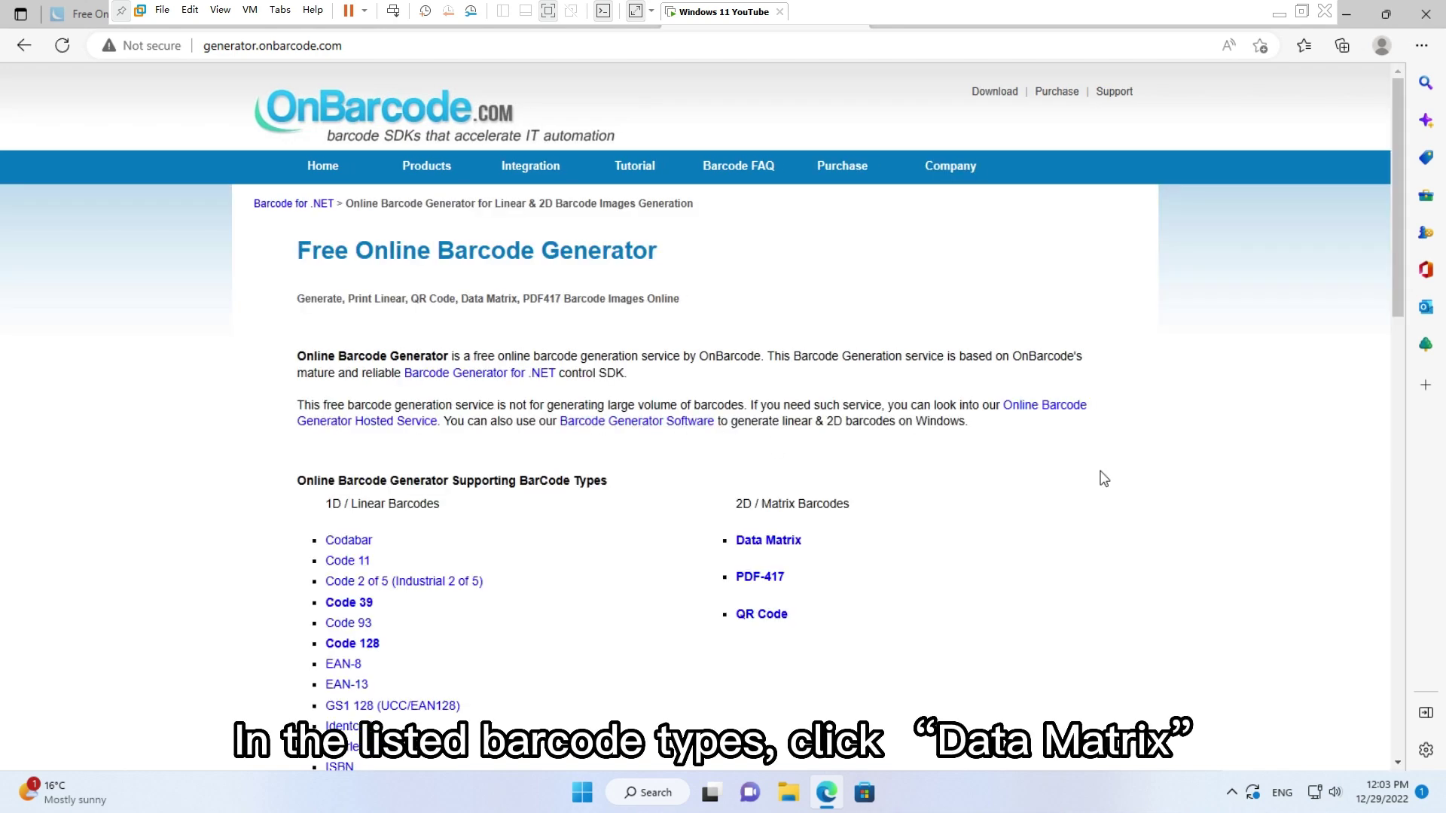
{"action": "scroll", "coordinate": [1105, 479], "scroll_direction": "down", "scroll_amount": 3}
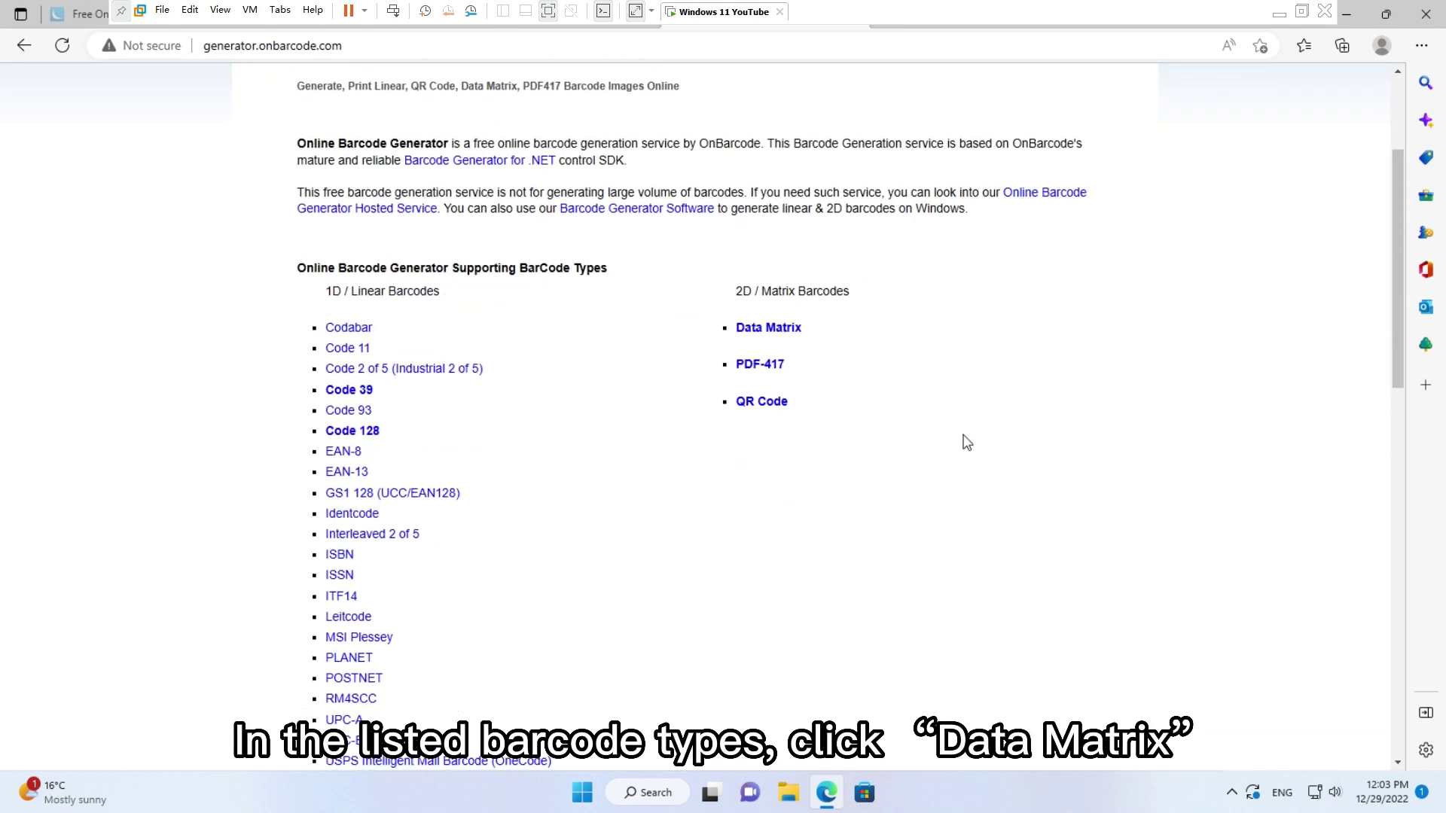
{"action": "left_click", "coordinate": [799, 331]}
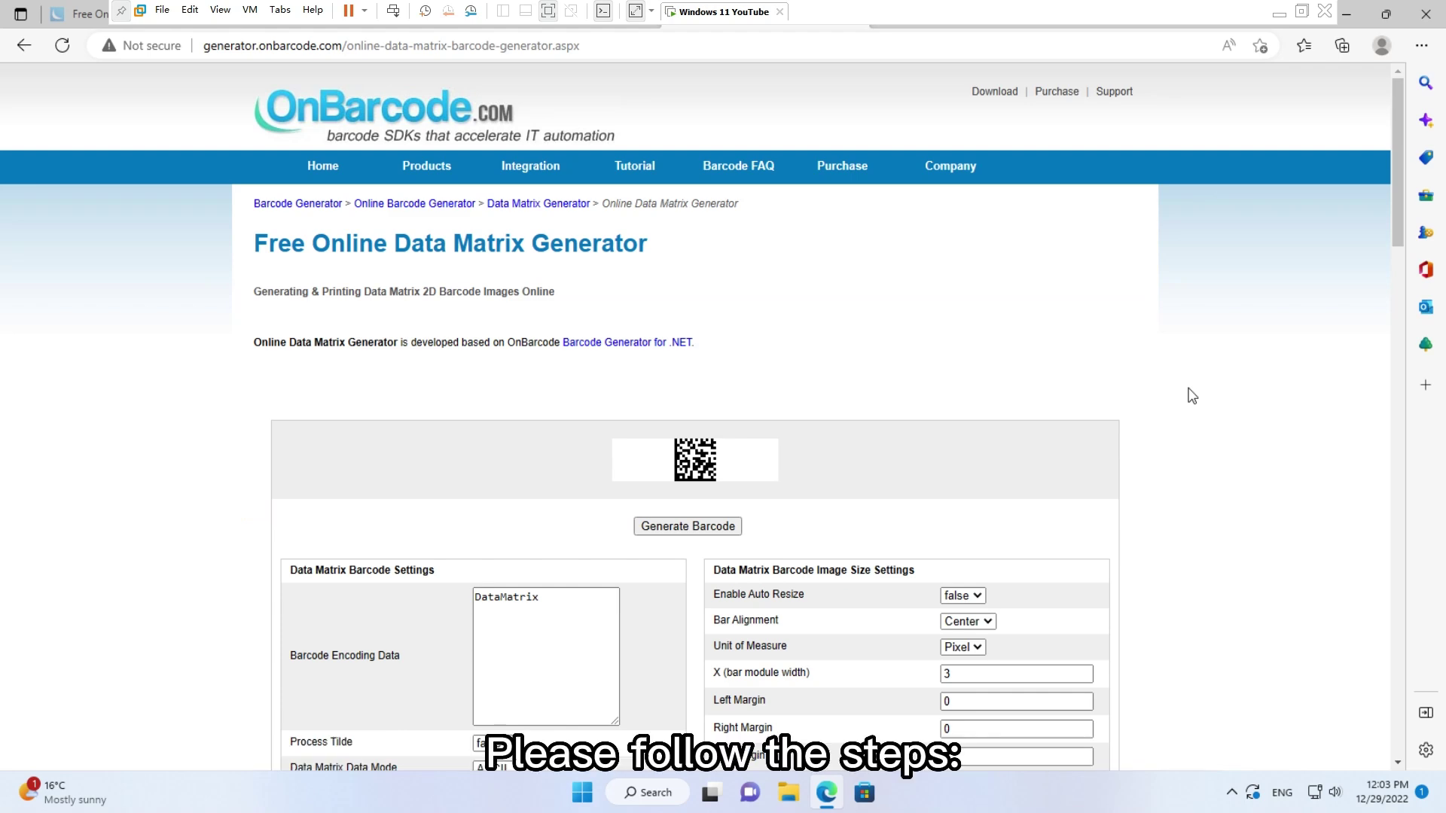
- Replace the encoding data with (17)050101 and set Is GS1 Compatible to GS1 Compatible
{"action": "scroll", "coordinate": [1193, 396], "scroll_direction": "down", "scroll_amount": 4}
{"action": "key", "text": "Tab"}
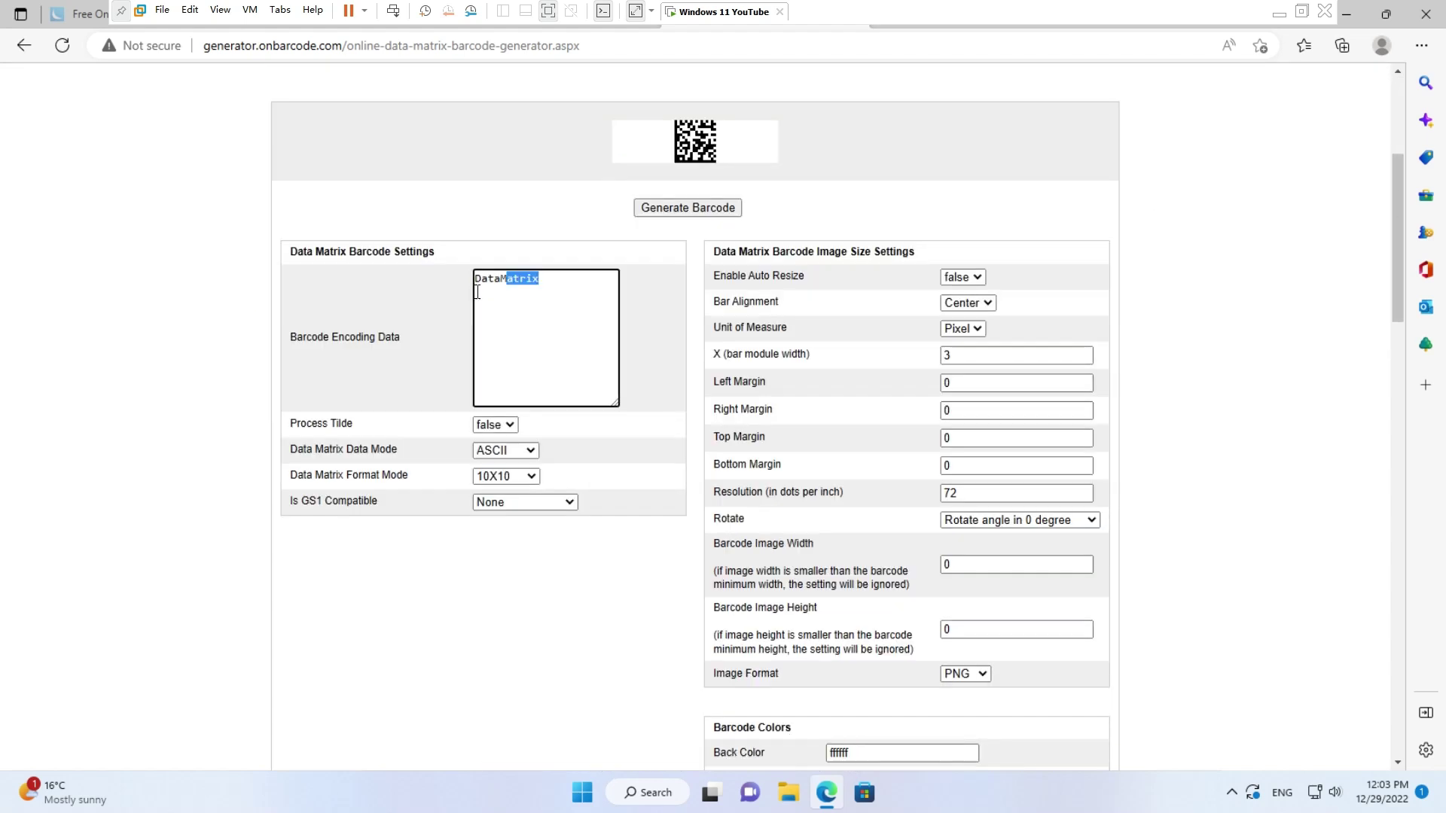
{"action": "type", "text": "(17)050101"}
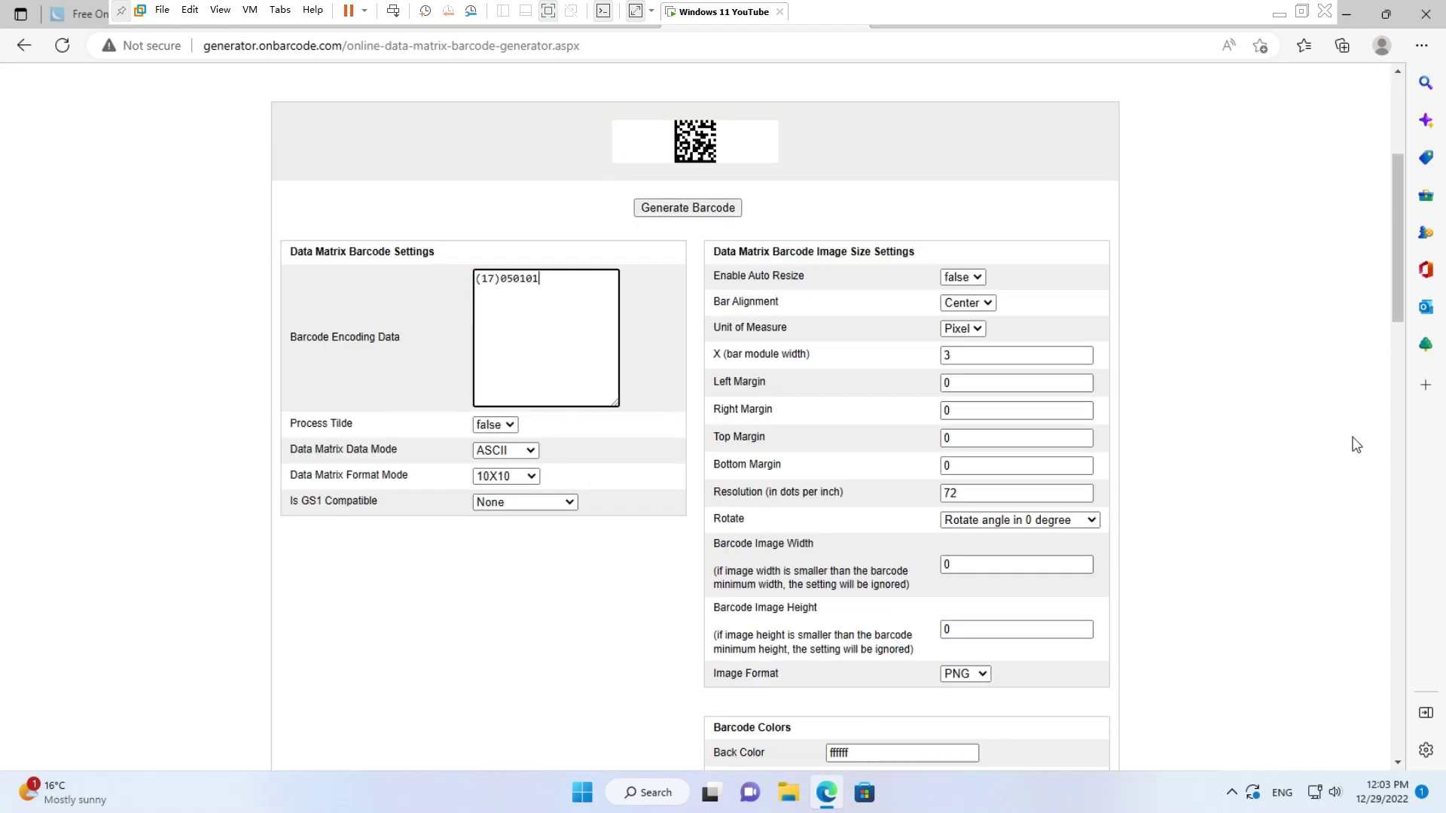
{"action": "left_click", "coordinate": [567, 503]}
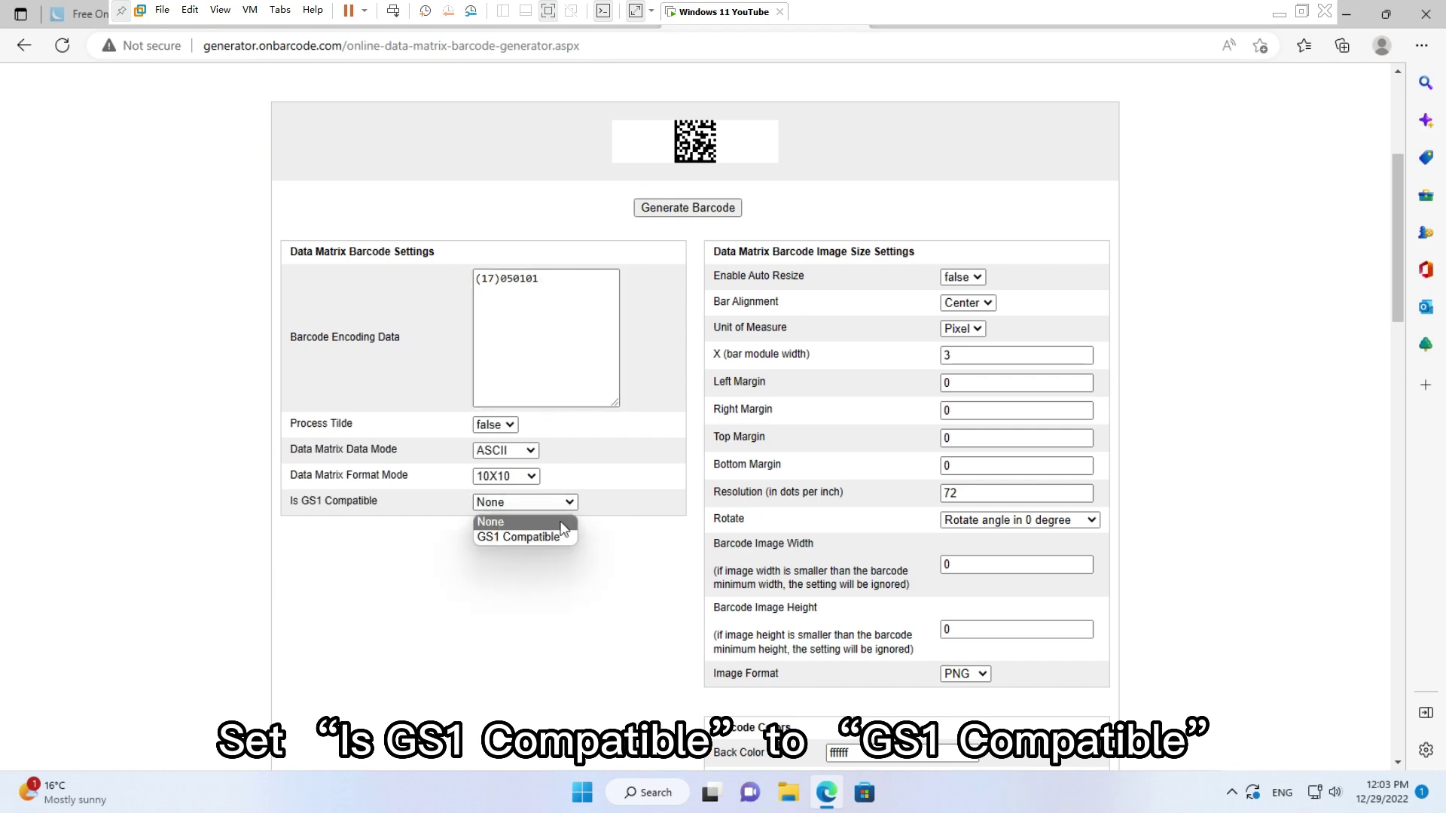
{"action": "left_click", "coordinate": [558, 538]}
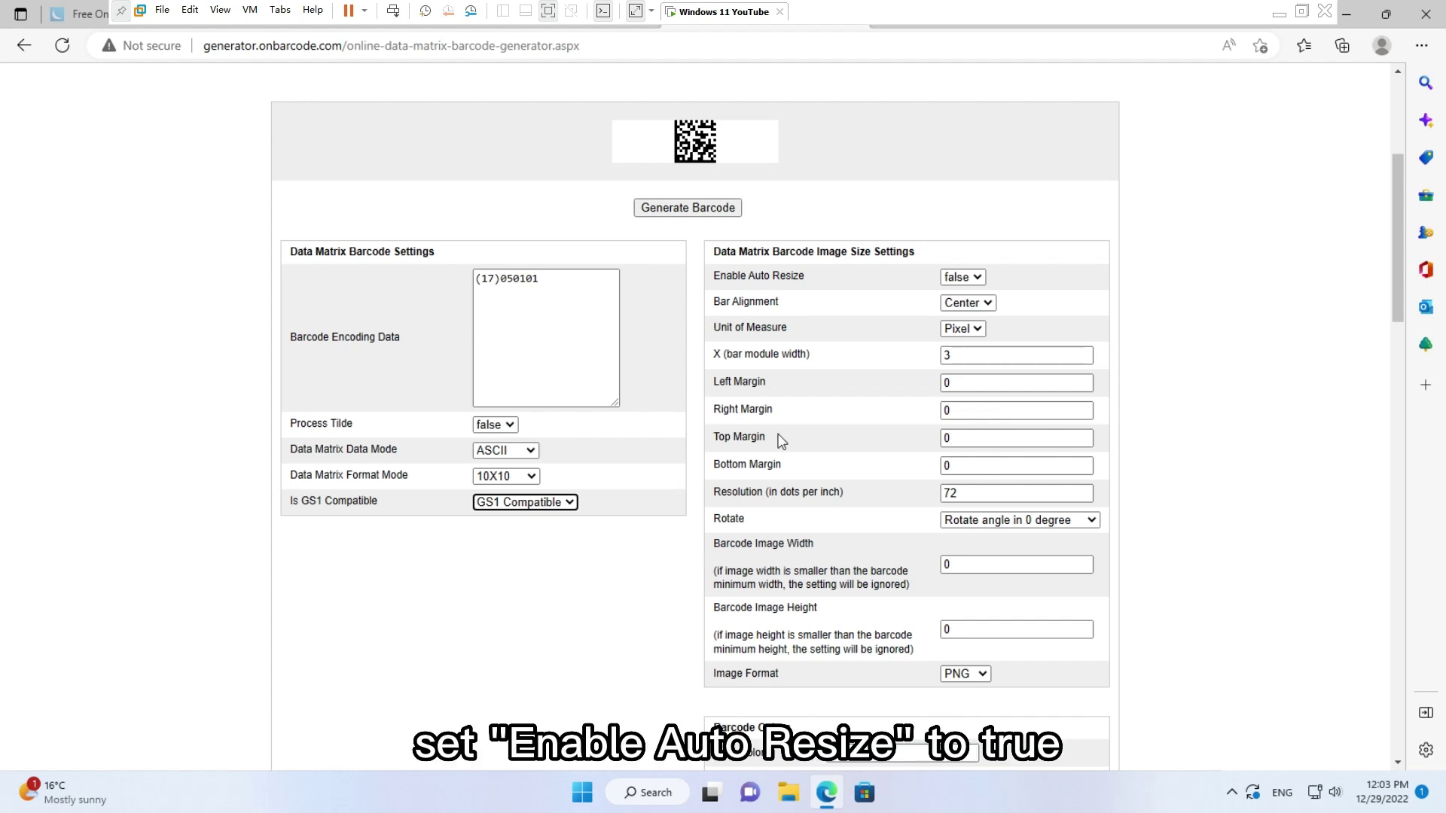
- Turn auto resize on, set the unit of measure to Inch and resolution to 900 dpi
{"action": "left_click", "coordinate": [976, 278]}
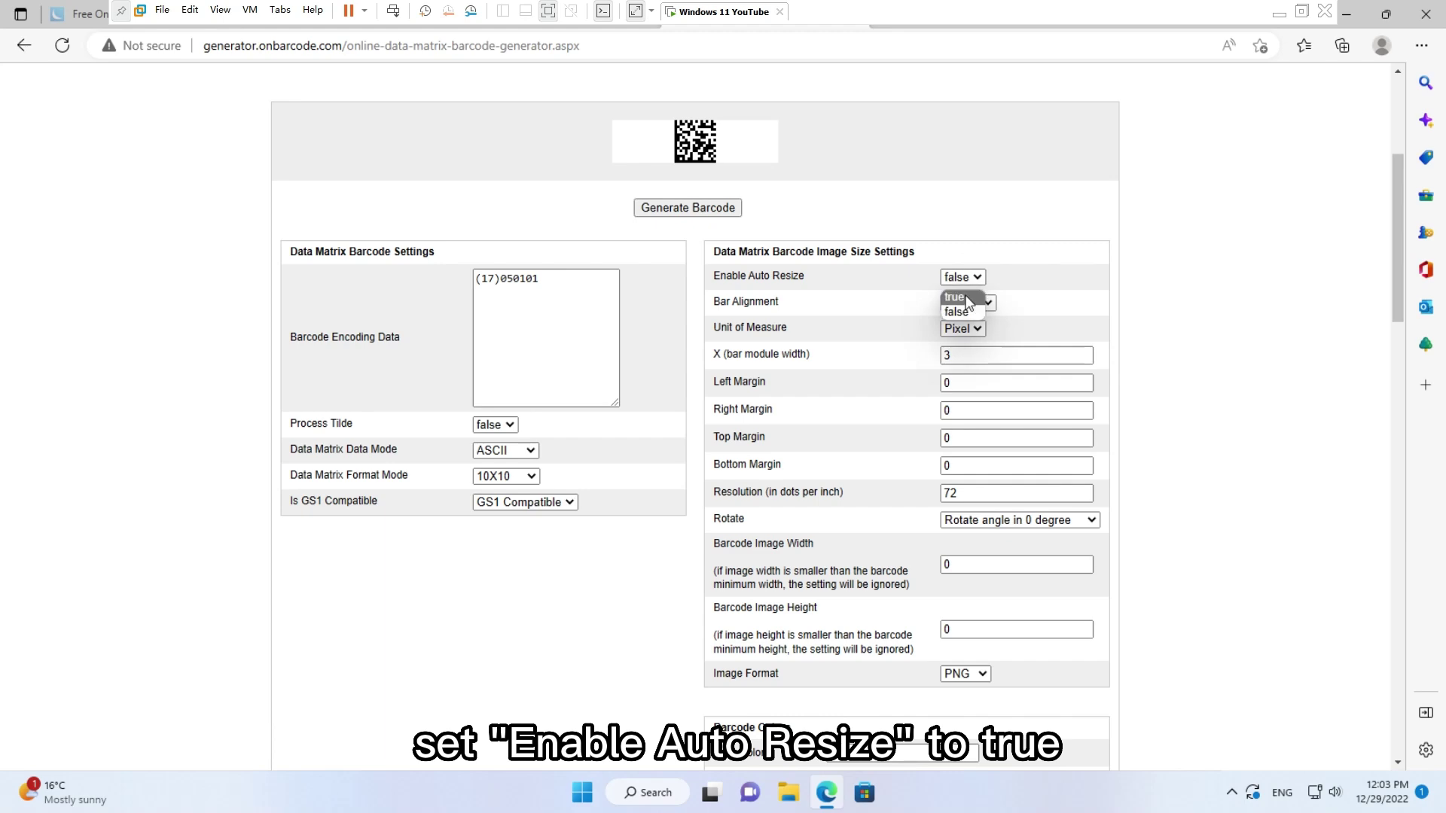
{"action": "left_click", "coordinate": [963, 299]}
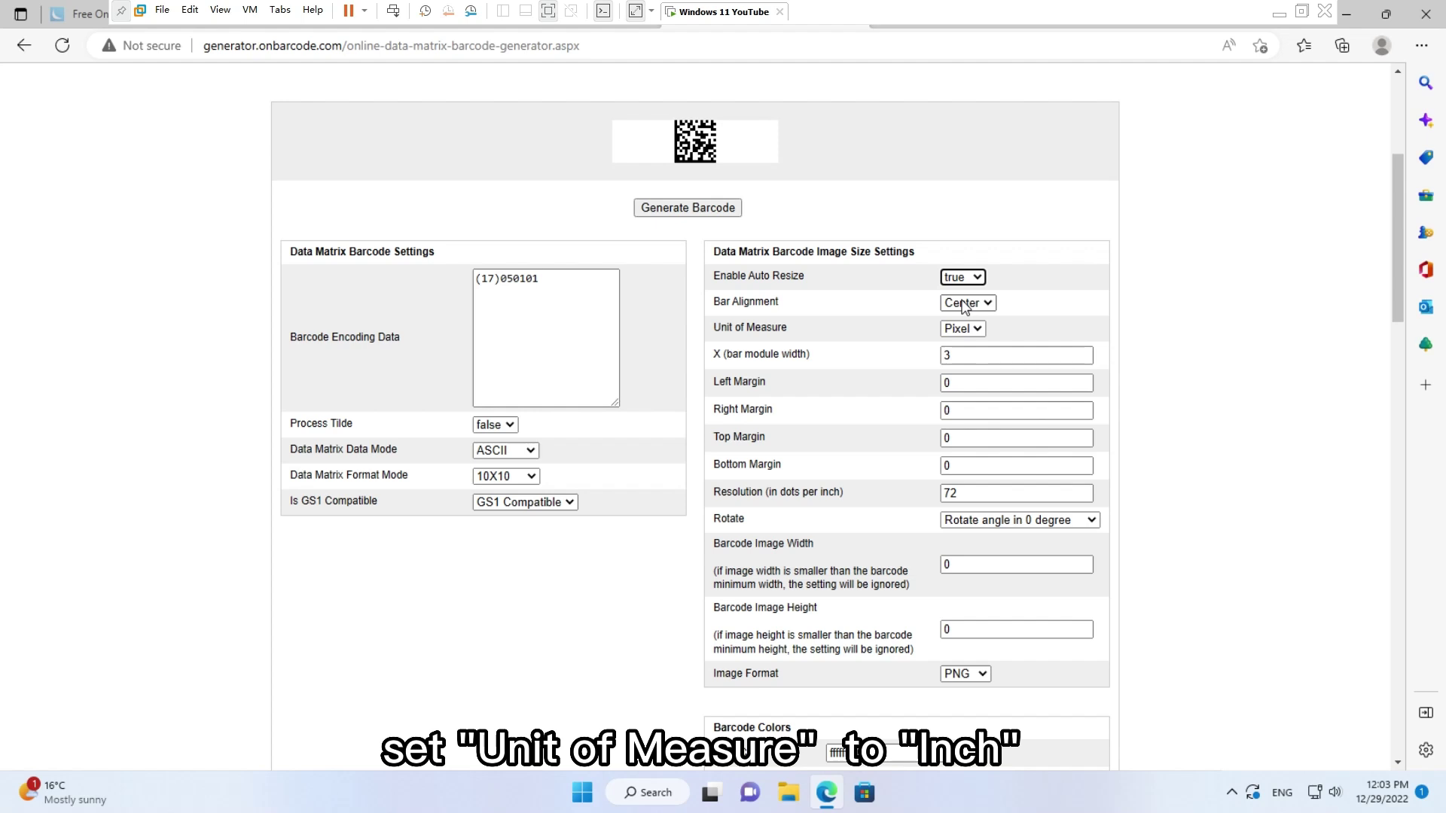
{"action": "left_click", "coordinate": [979, 330]}
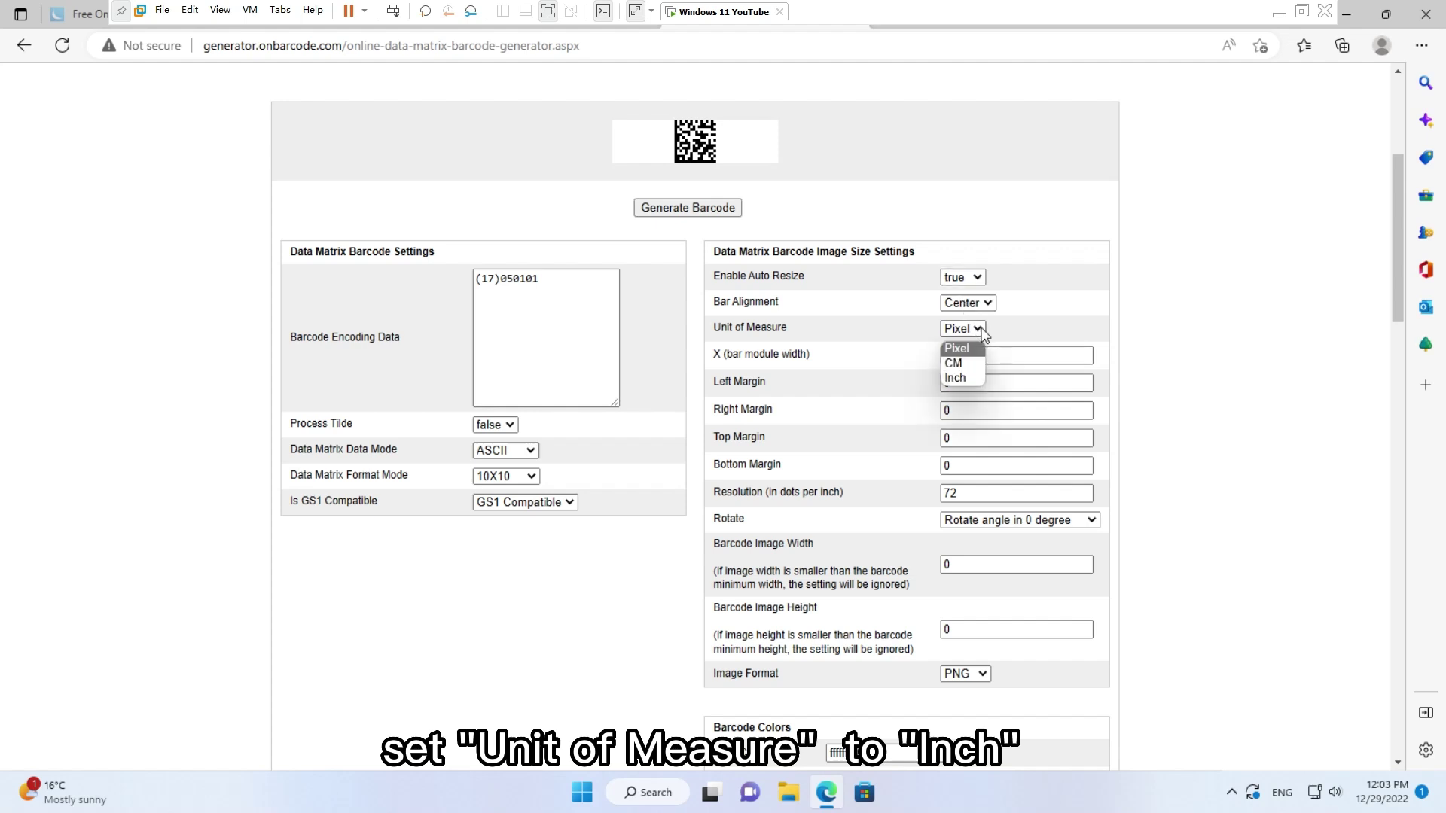
{"action": "left_click", "coordinate": [968, 379]}
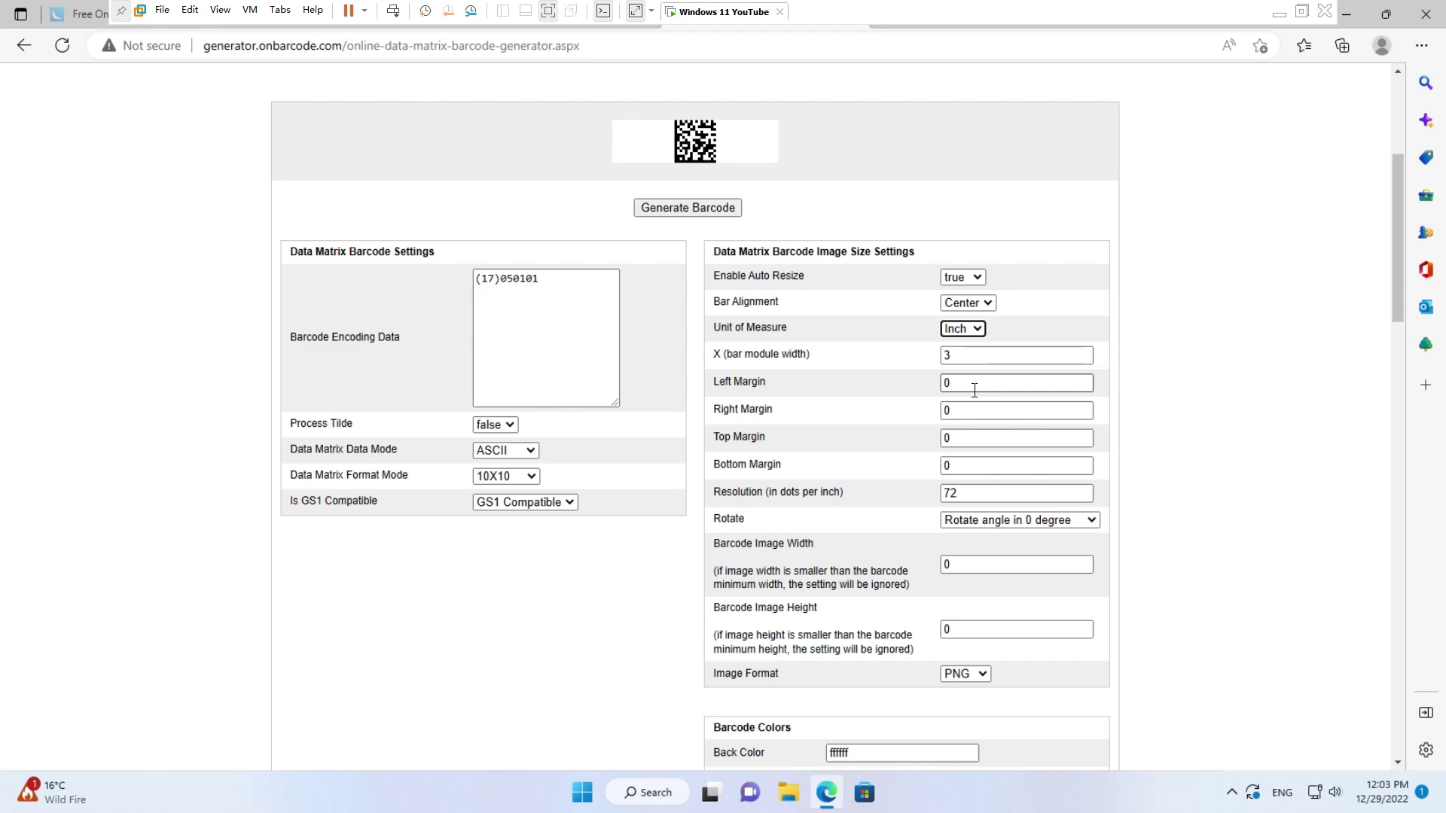
{"action": "left_click", "coordinate": [971, 497]}
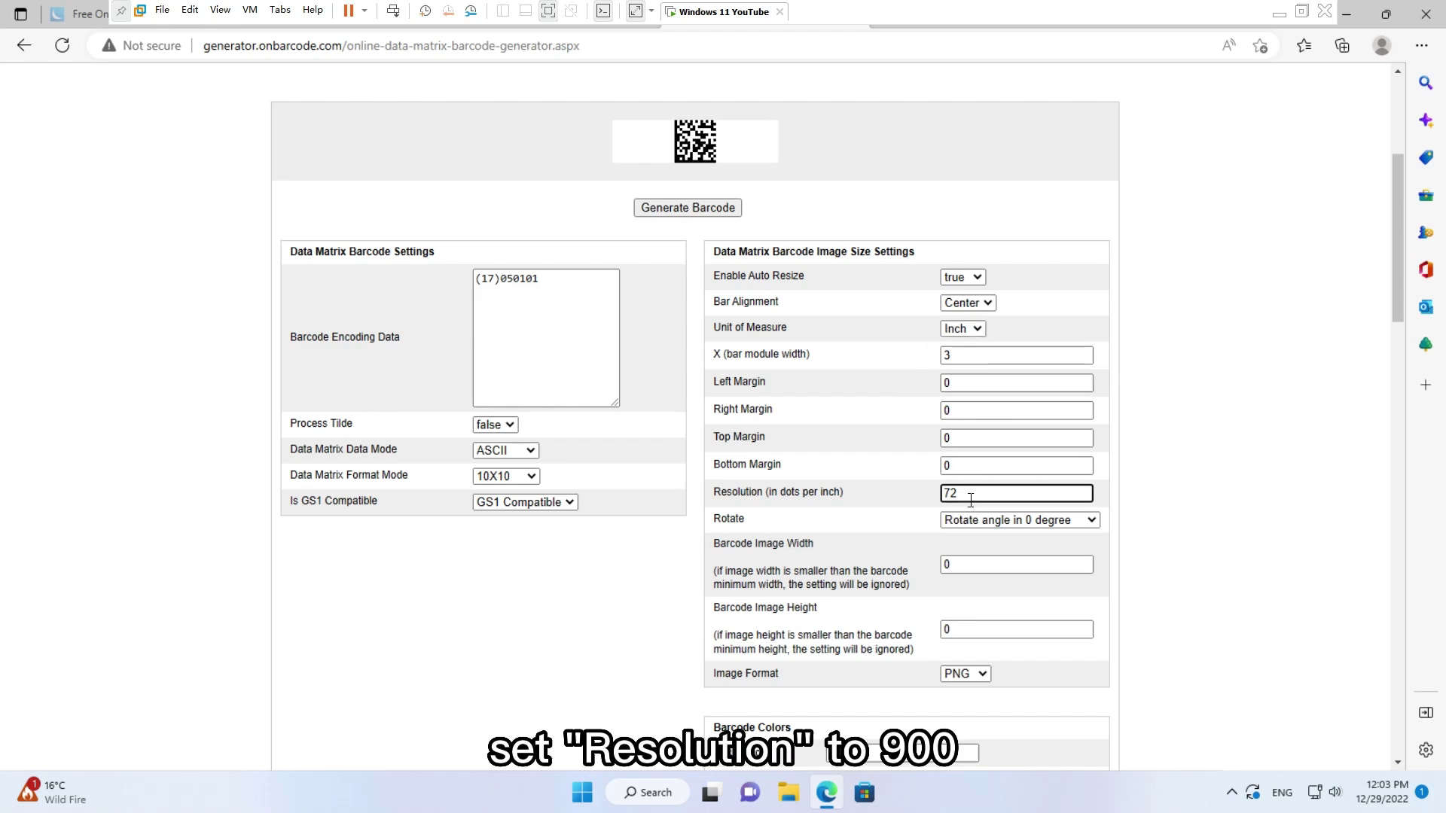
{"action": "key", "text": "BackSpace"}
{"action": "key", "text": "BackSpace"}
{"action": "type", "text": "900"}
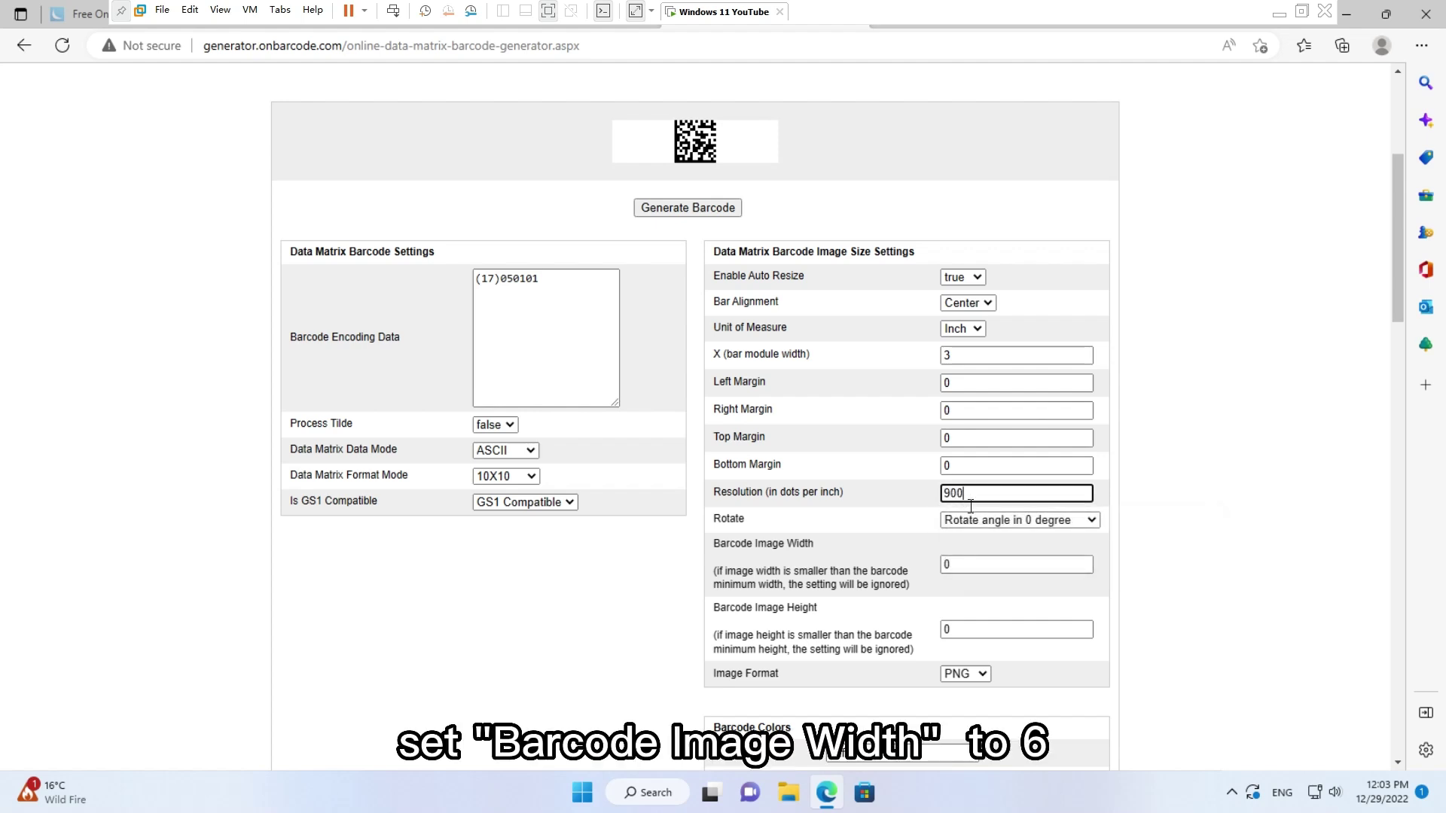
- Set the barcode image width to 6, height to 2, and image format to PNG
{"action": "left_click", "coordinate": [971, 573]}
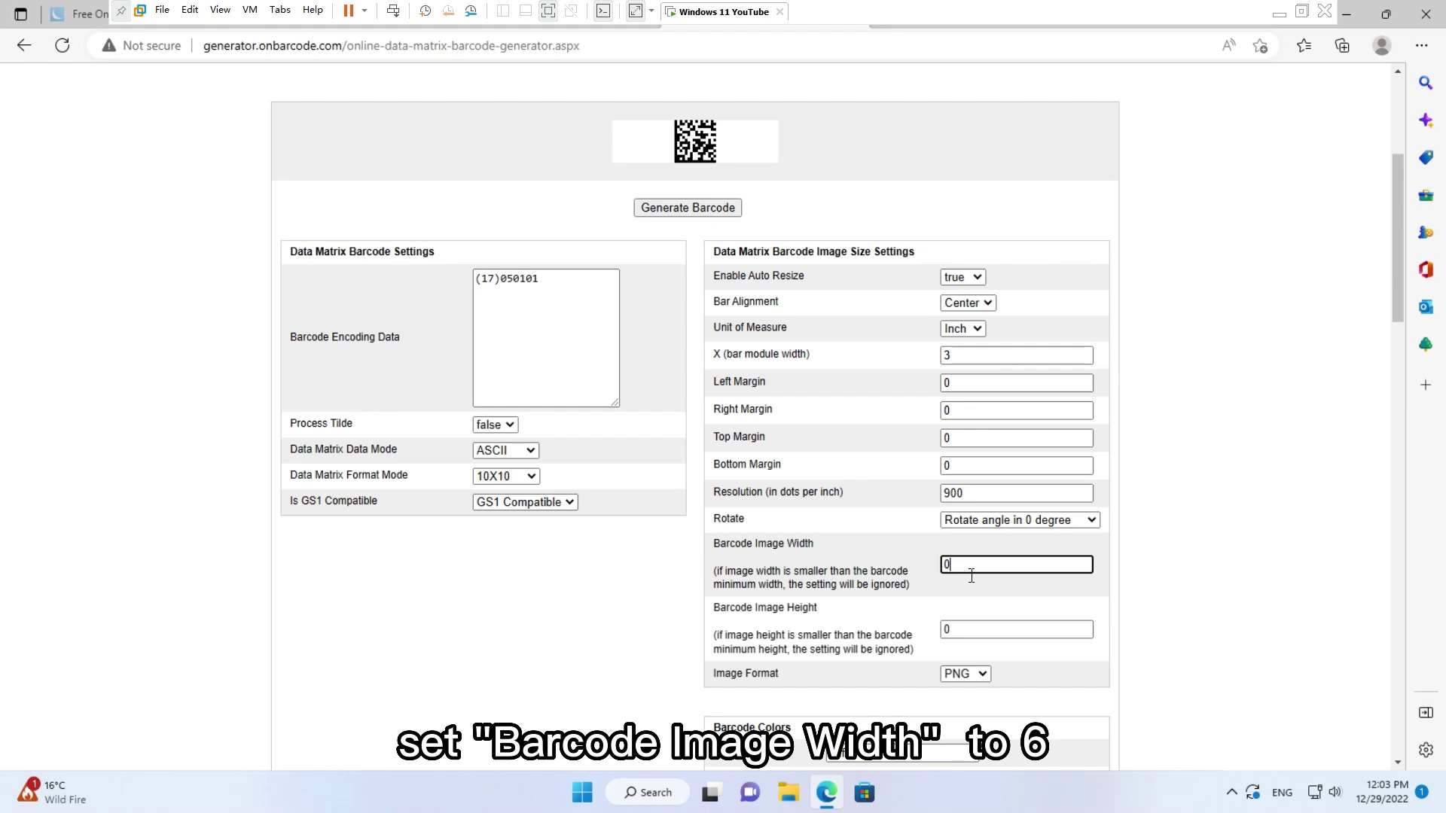
{"action": "key", "text": "BackSpace"}
{"action": "type", "text": "6"}
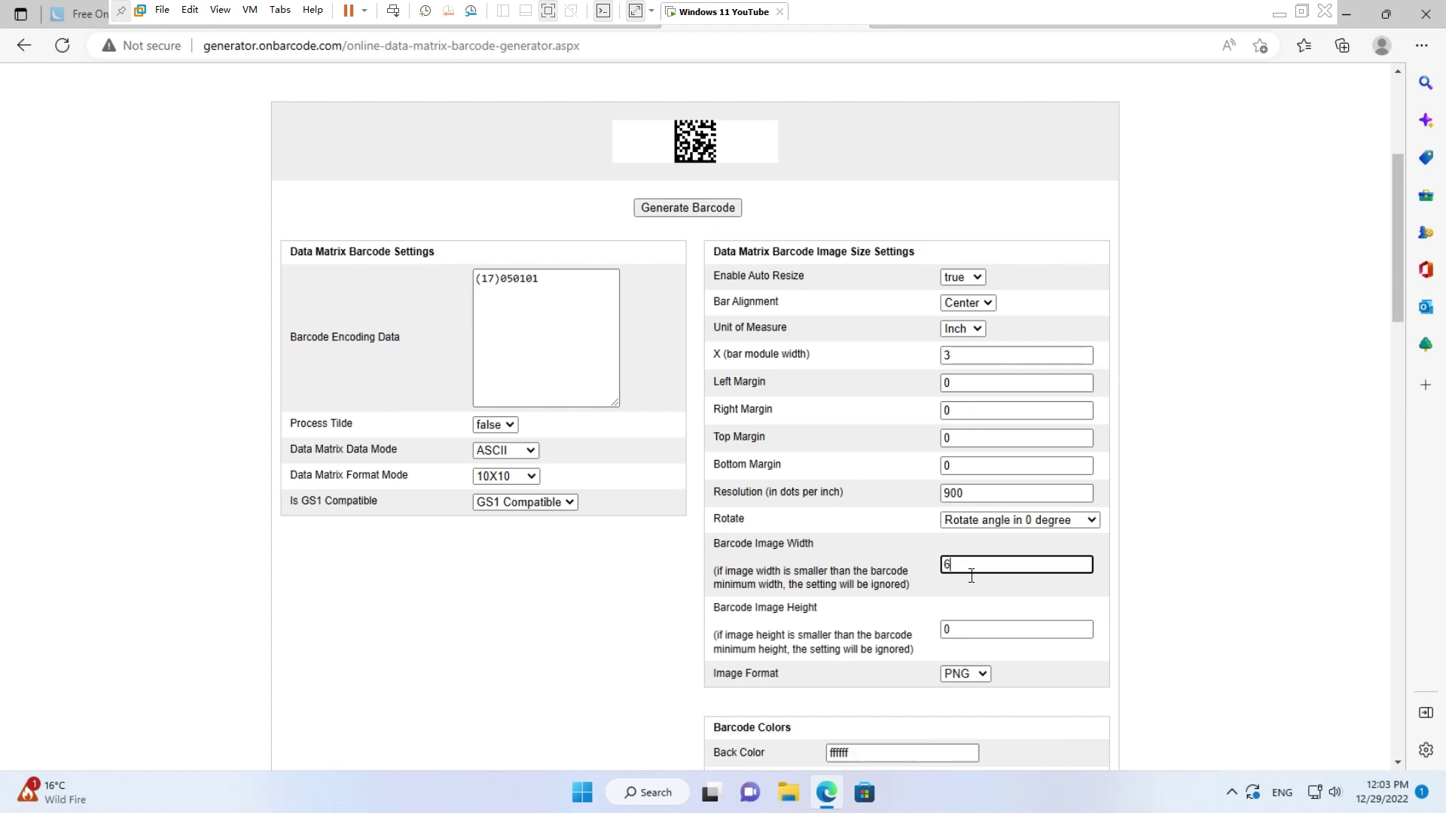
{"action": "left_click", "coordinate": [972, 639]}
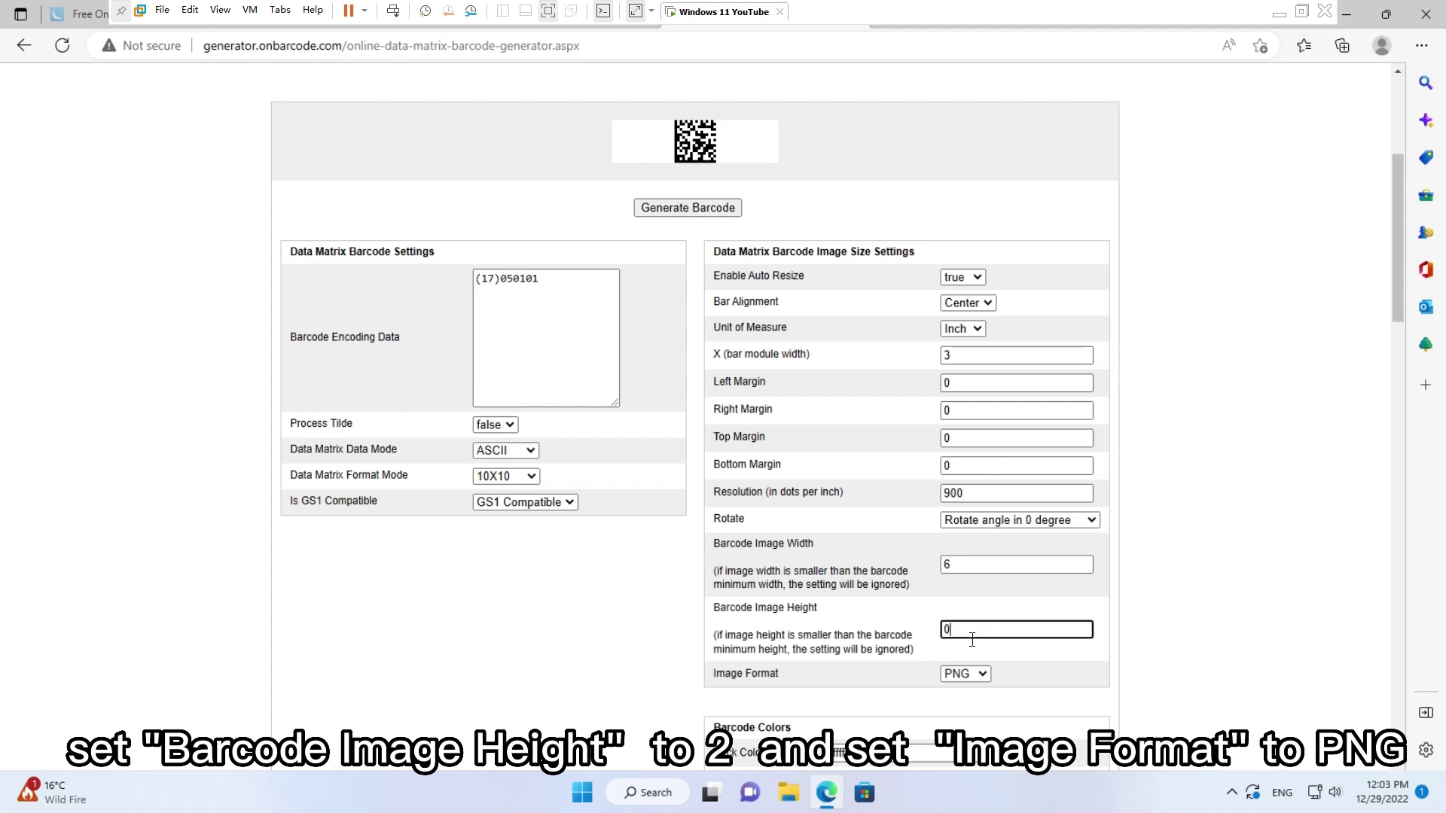
{"action": "key", "text": "BackSpace"}
{"action": "type", "text": "2"}
{"action": "left_click", "coordinate": [976, 677]}
{"action": "left_click", "coordinate": [964, 722]}
{"action": "left_click", "coordinate": [600, 625]}
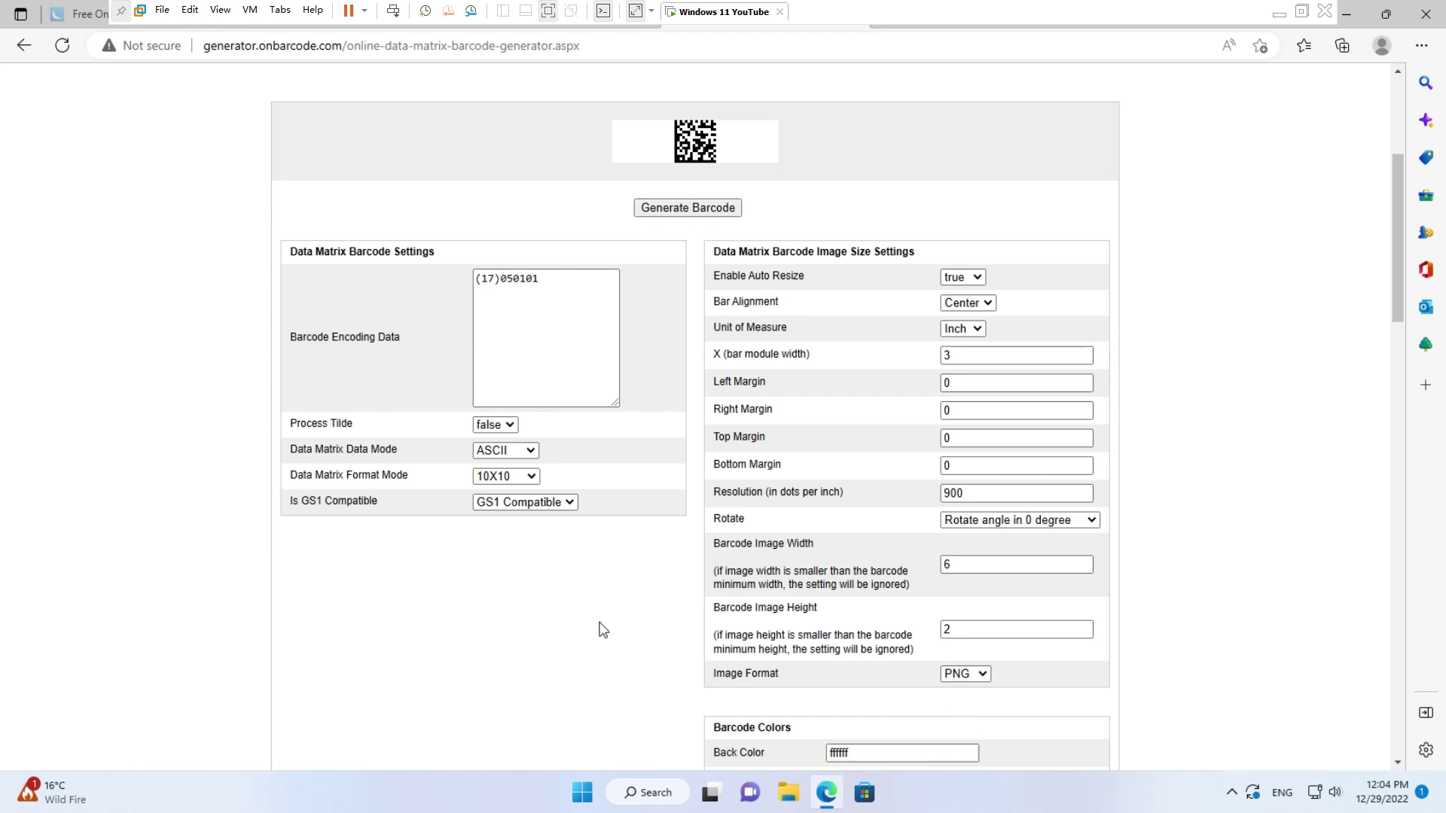
- Generate the barcode and save the image to the Desktop as datamatrix.png with All files type
{"action": "left_click", "coordinate": [701, 211]}
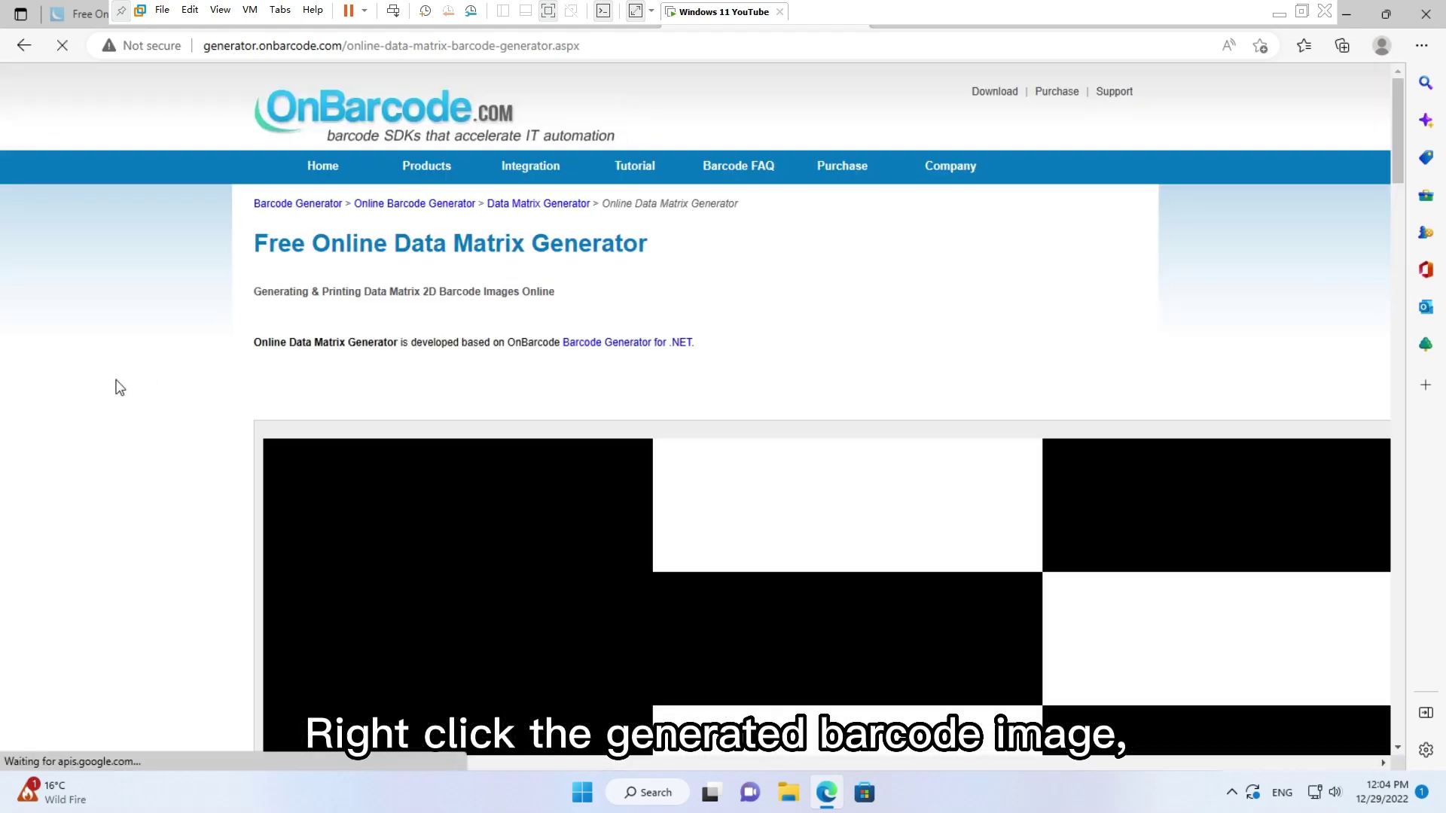
{"action": "scroll", "coordinate": [436, 385], "scroll_direction": "down", "scroll_amount": 4}
{"action": "right_click", "coordinate": [511, 371]}
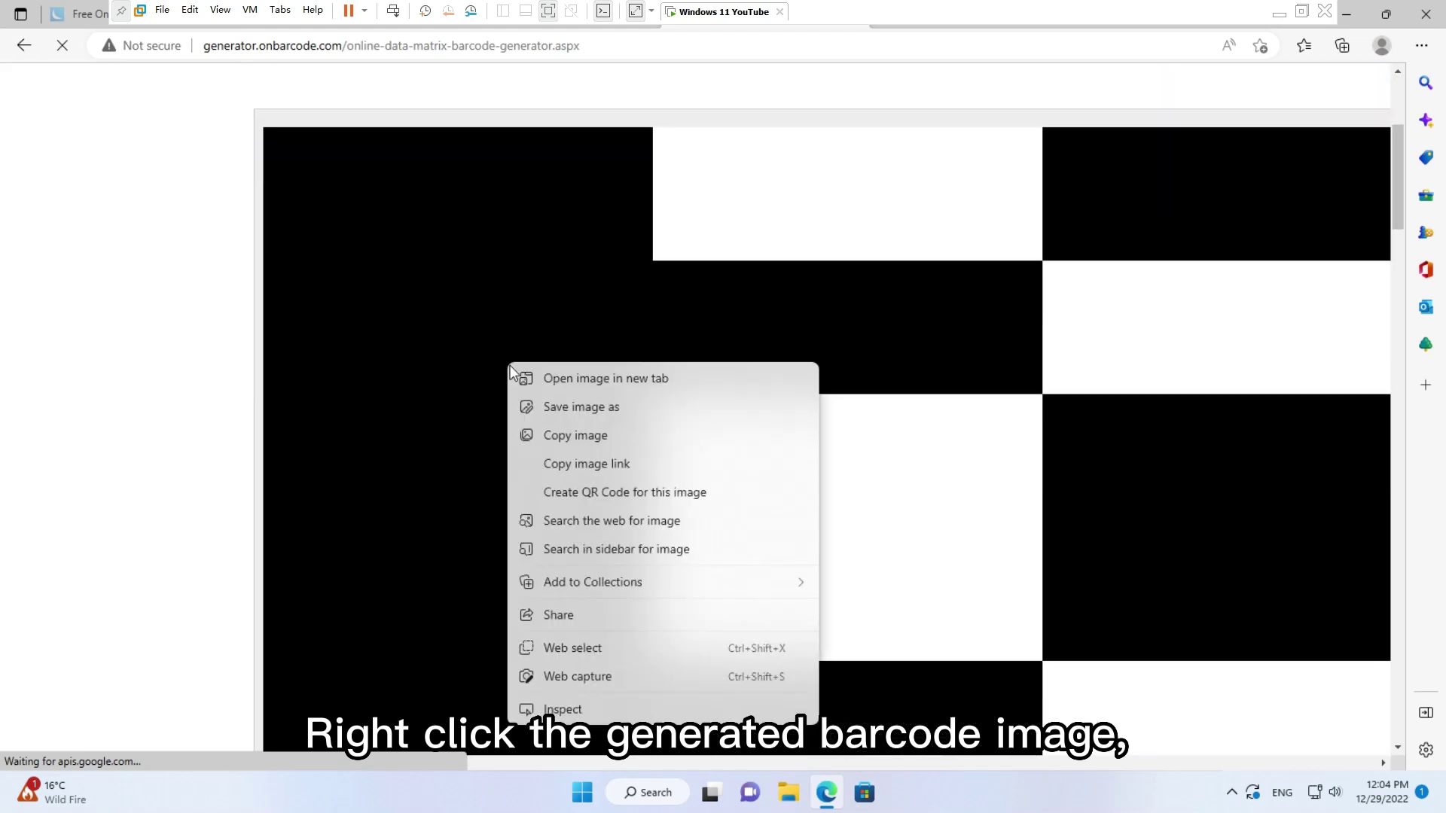
{"action": "left_click", "coordinate": [558, 407]}
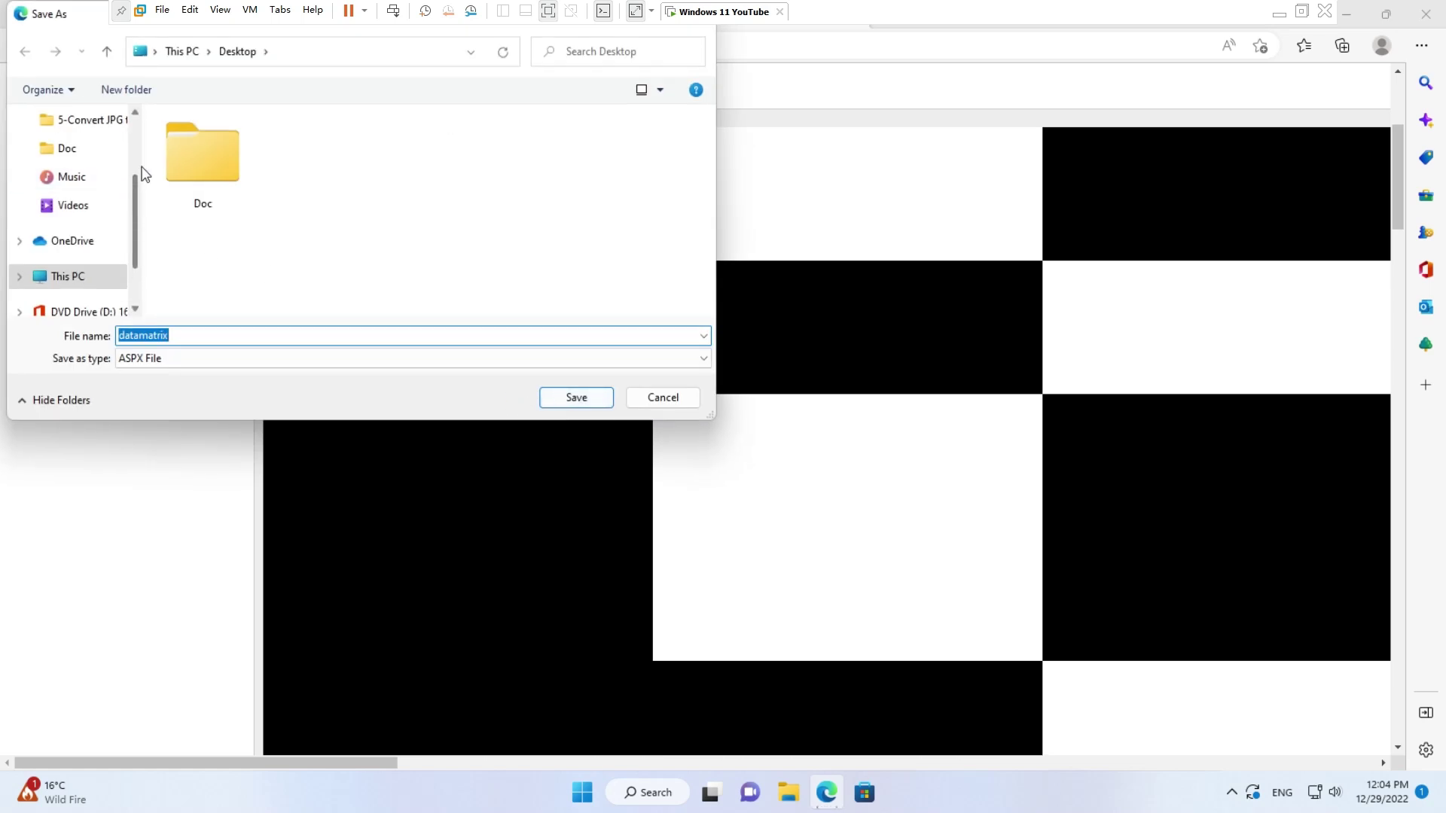
{"action": "scroll", "coordinate": [128, 158], "scroll_direction": "up", "scroll_amount": 2}
{"action": "left_click", "coordinate": [104, 120]}
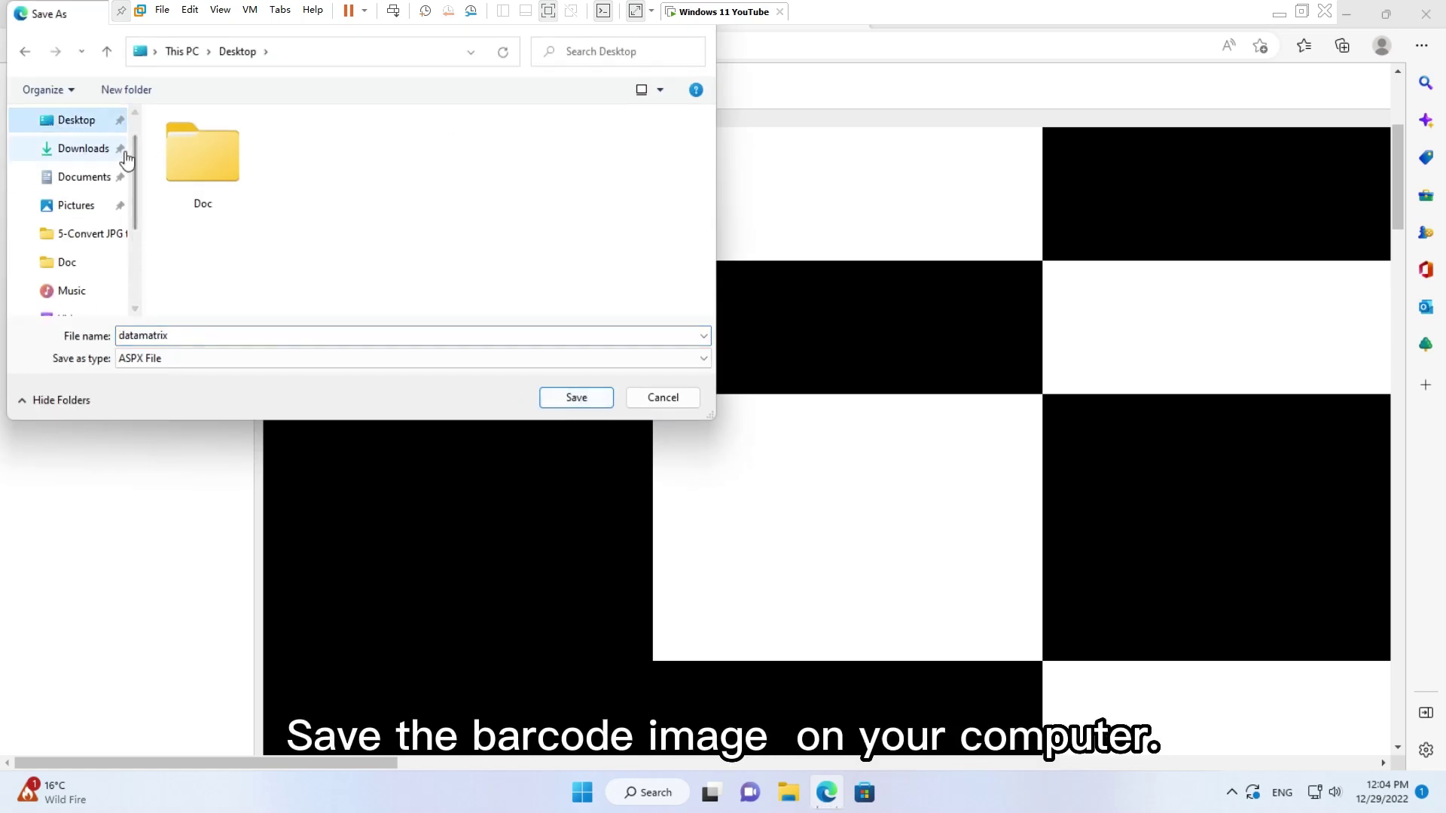
{"action": "left_click", "coordinate": [204, 342]}
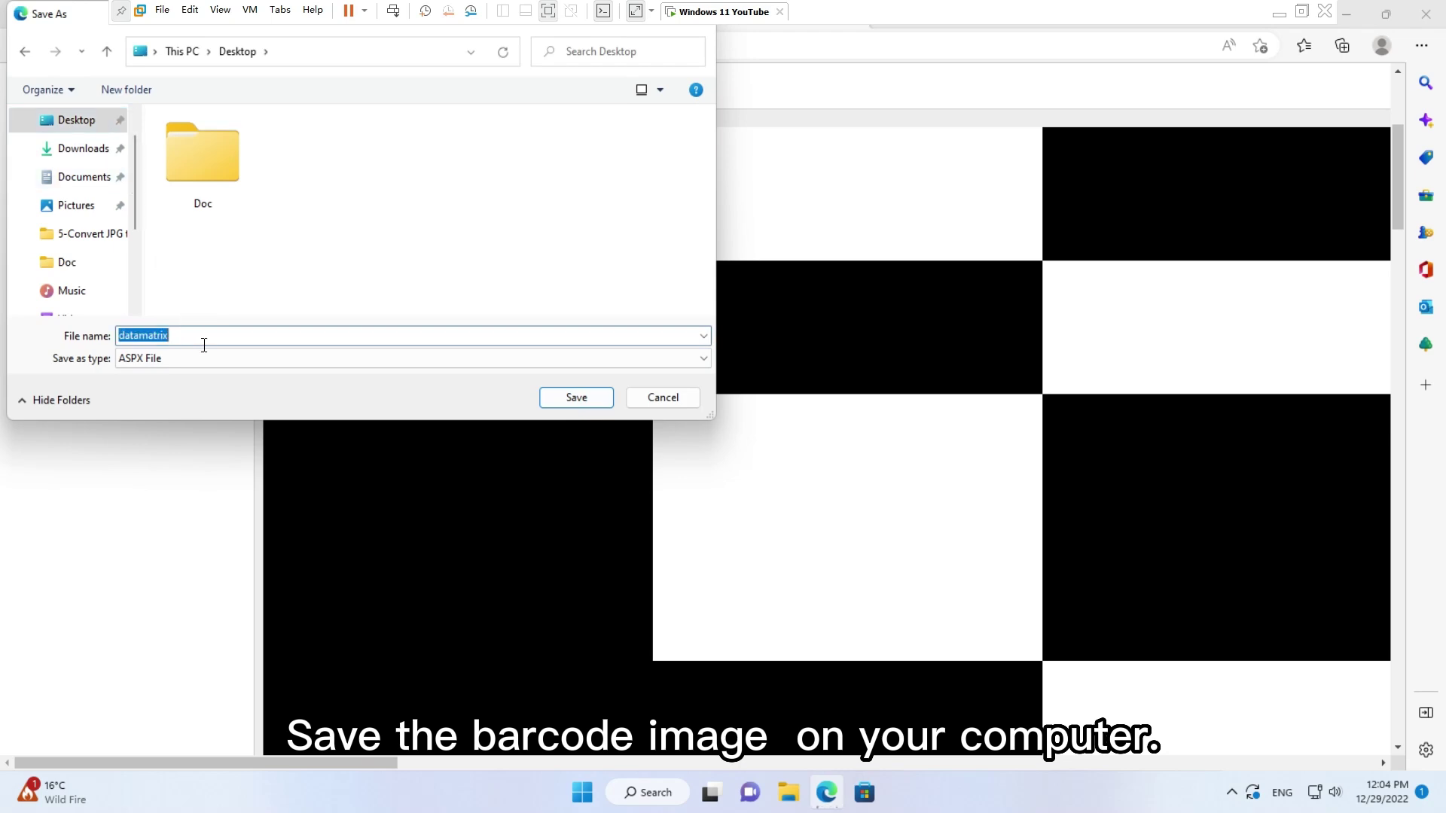
{"action": "left_click", "coordinate": [213, 346]}
{"action": "type", "text": ".png"}
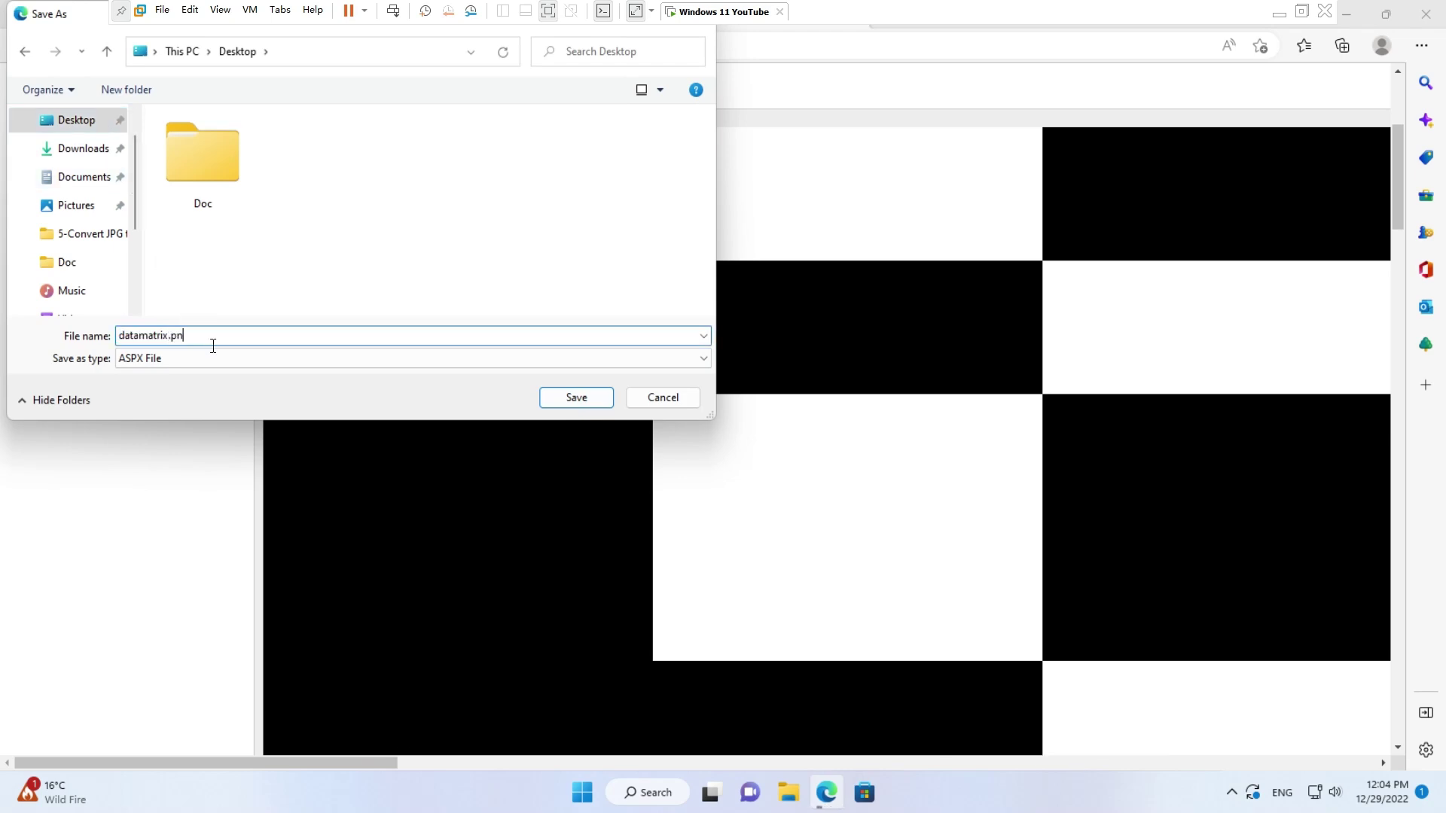
{"action": "left_click", "coordinate": [234, 358]}
{"action": "left_click", "coordinate": [211, 390]}
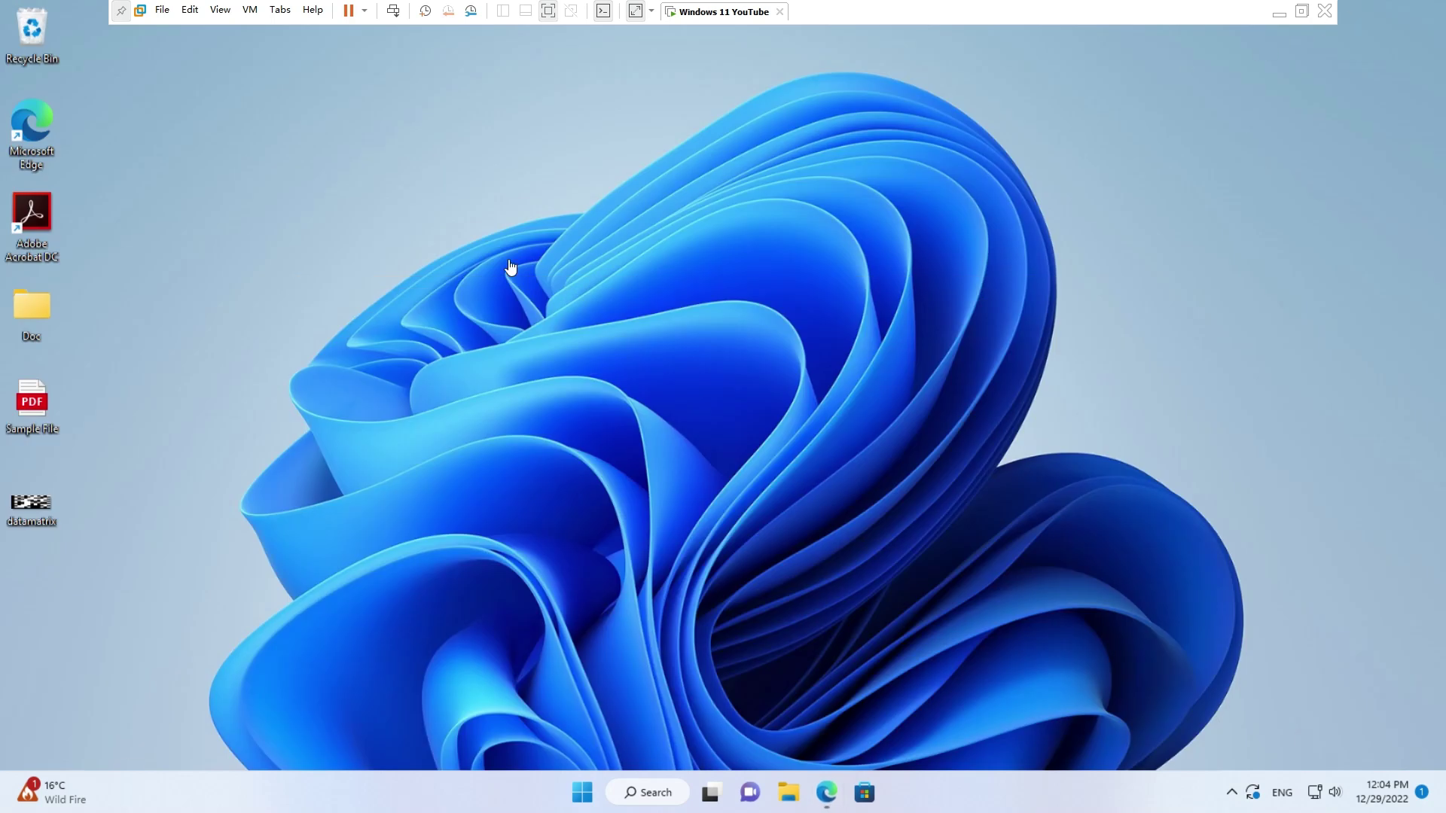
- Open Sample File with Adobe Acrobat DC
{"action": "right_click", "coordinate": [40, 417]}
{"action": "mouse_move", "coordinate": [115, 510]}
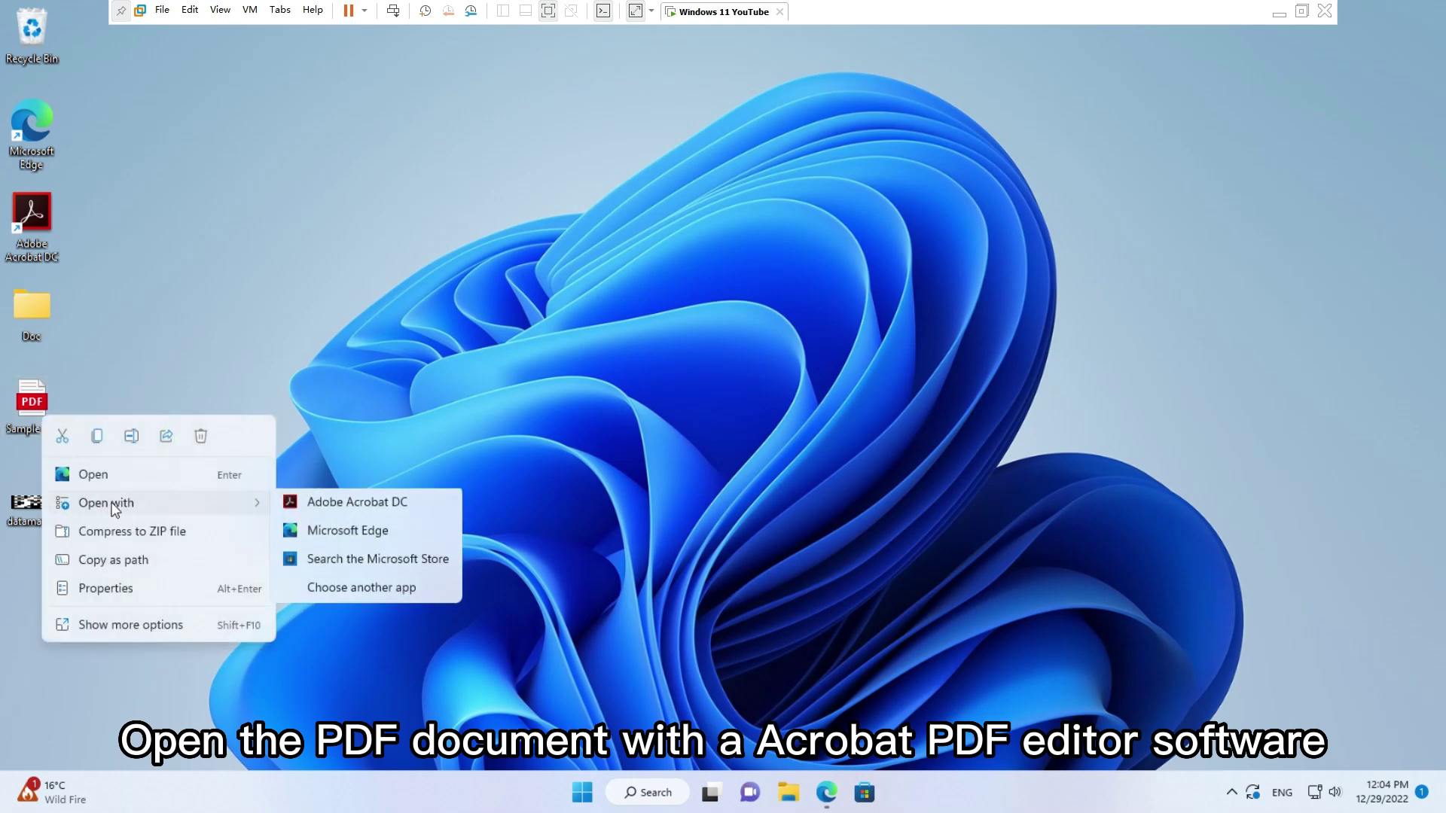
{"action": "left_click", "coordinate": [332, 503]}
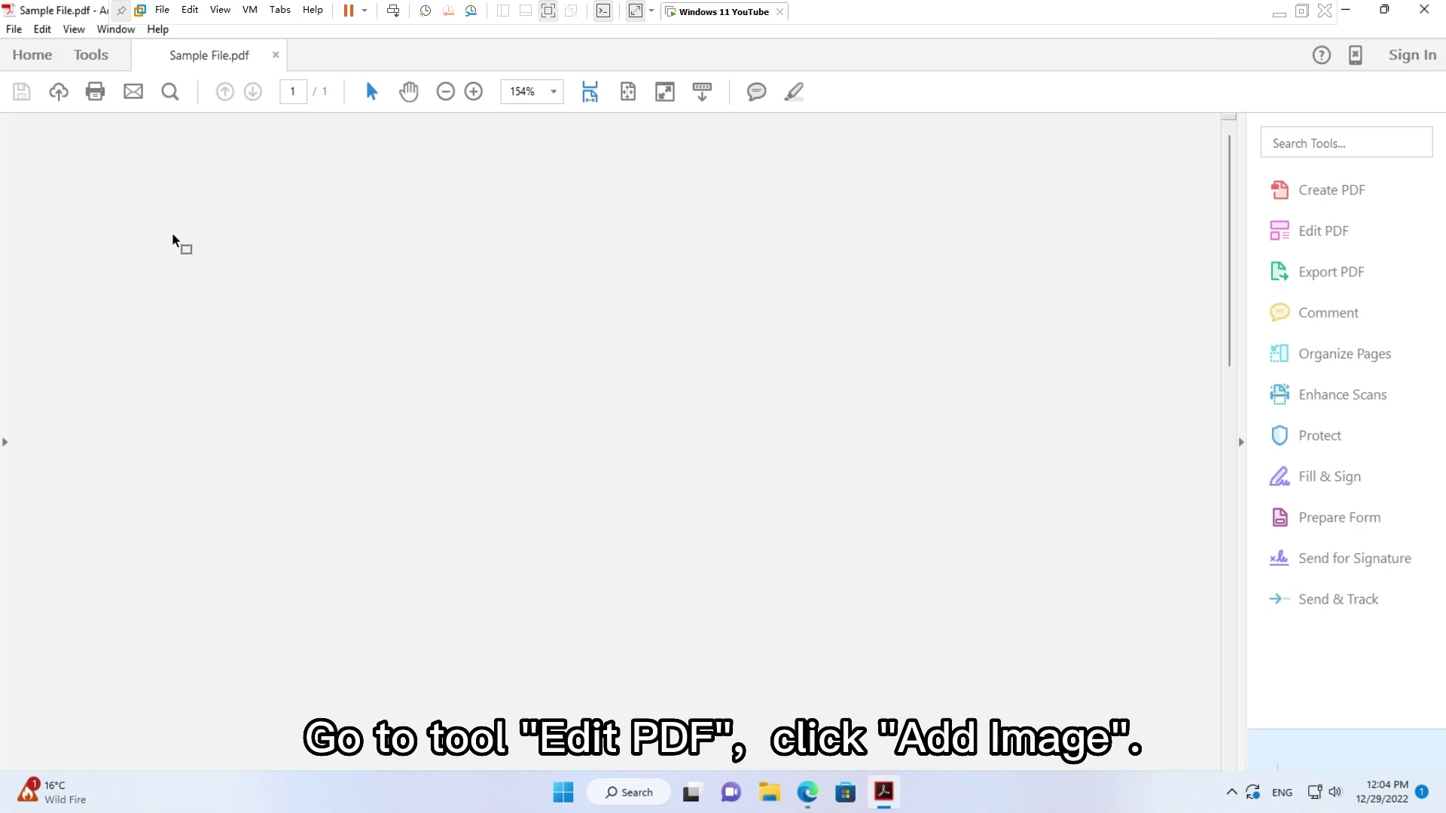
- Insert the datamatrix image onto the page using Edit PDF's Add Image
{"action": "left_click", "coordinate": [108, 66]}
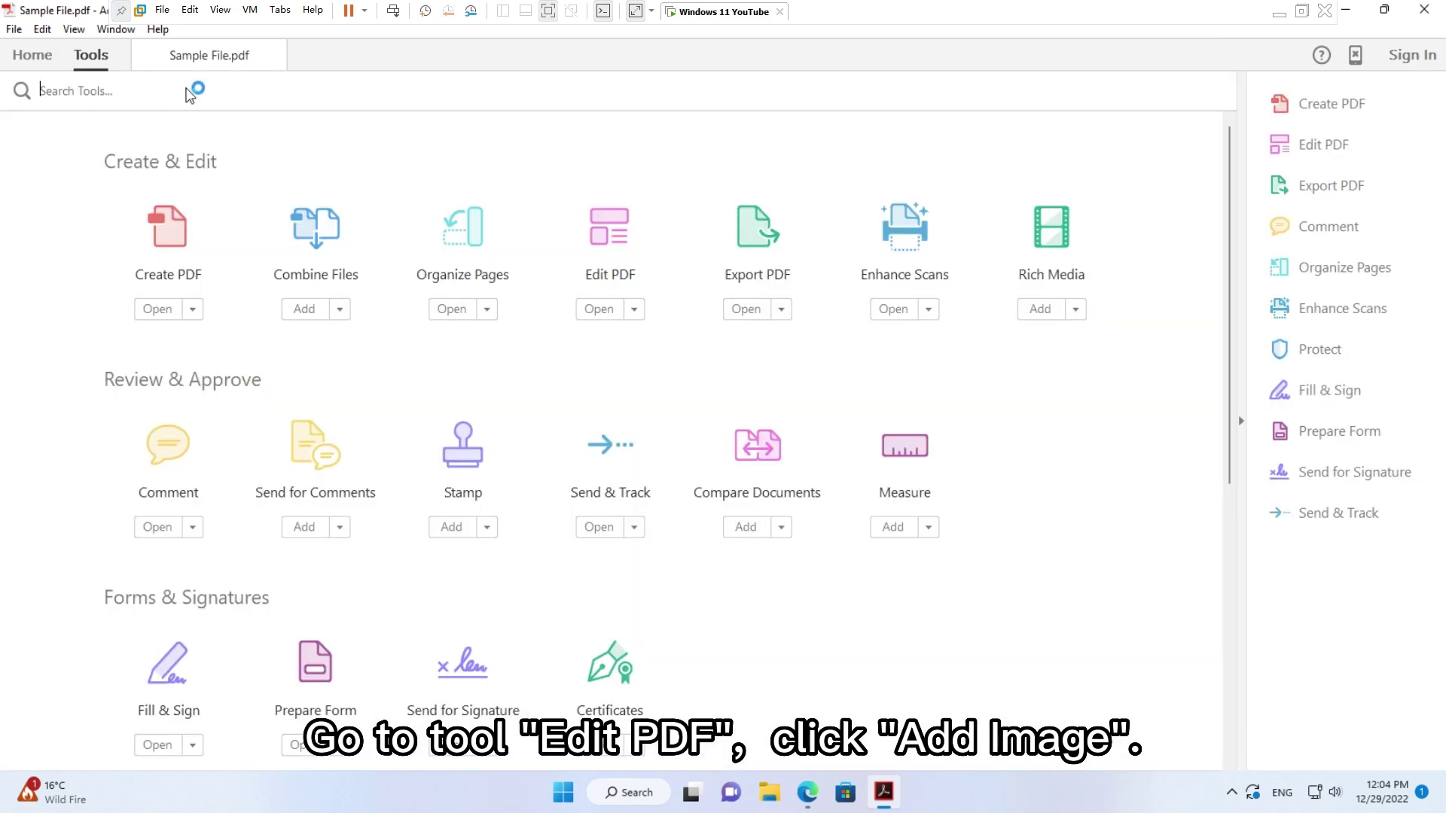
{"action": "left_click", "coordinate": [603, 256]}
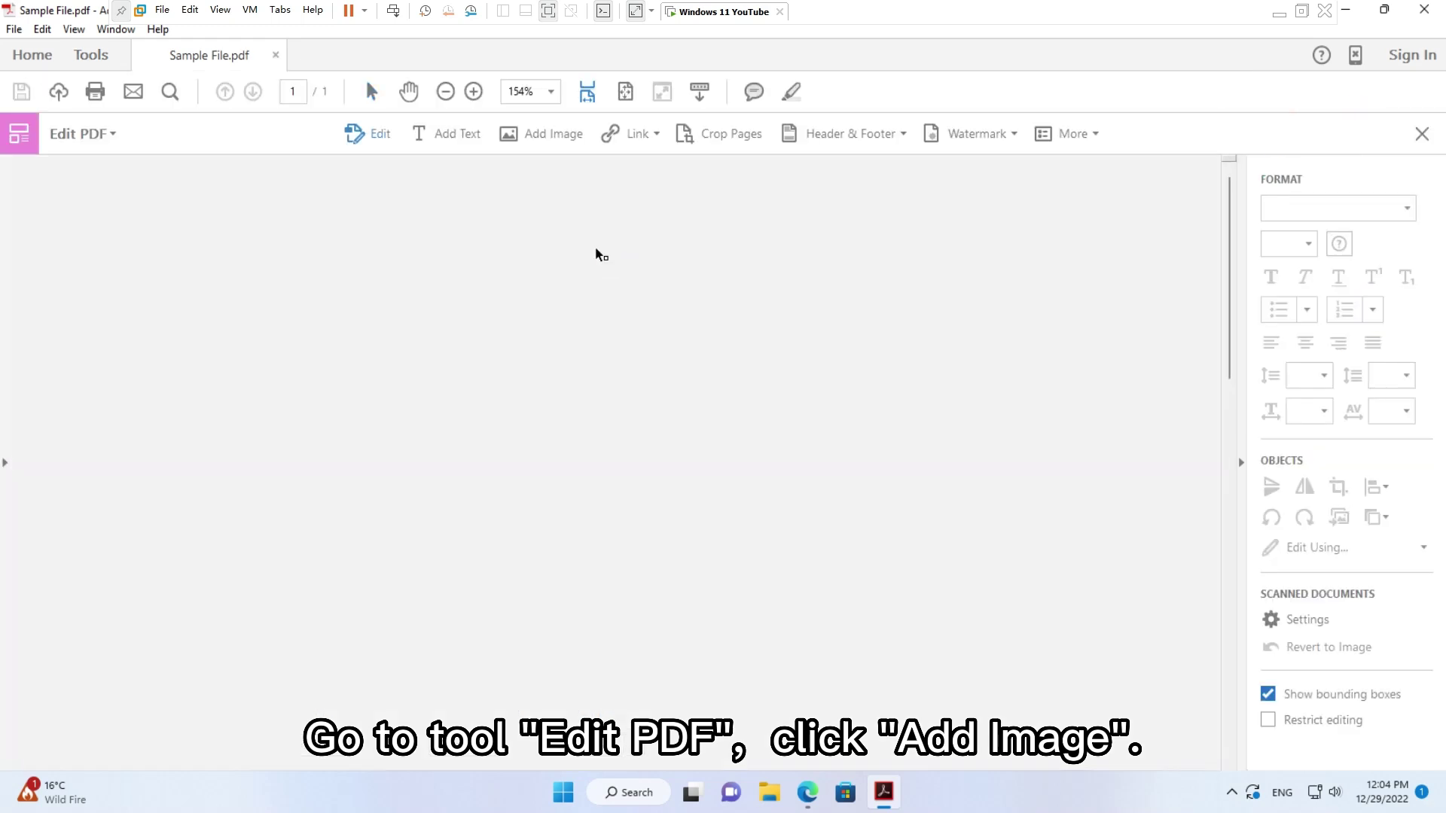
{"action": "left_click", "coordinate": [552, 143]}
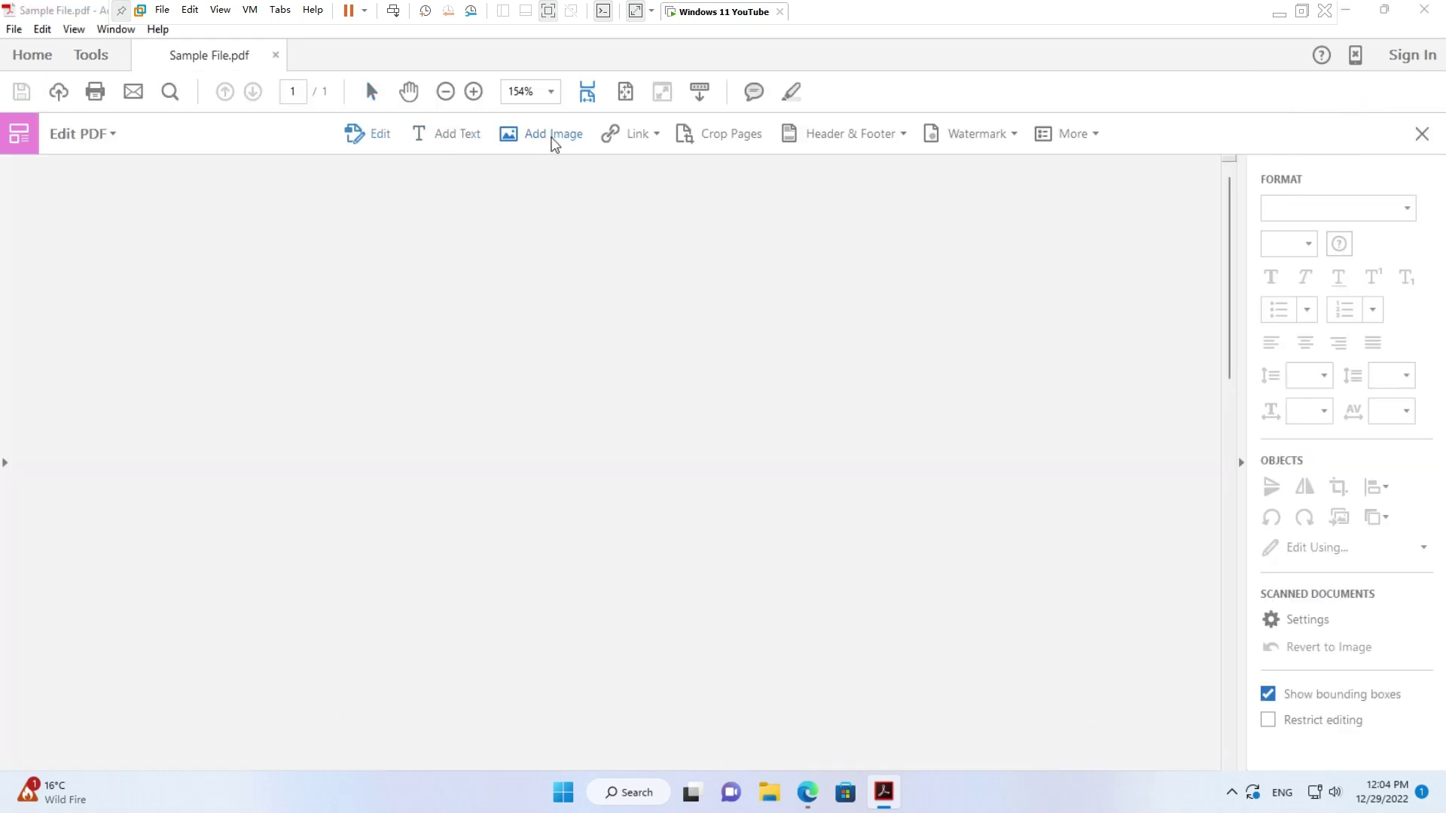
{"action": "double_click", "coordinate": [324, 215]}
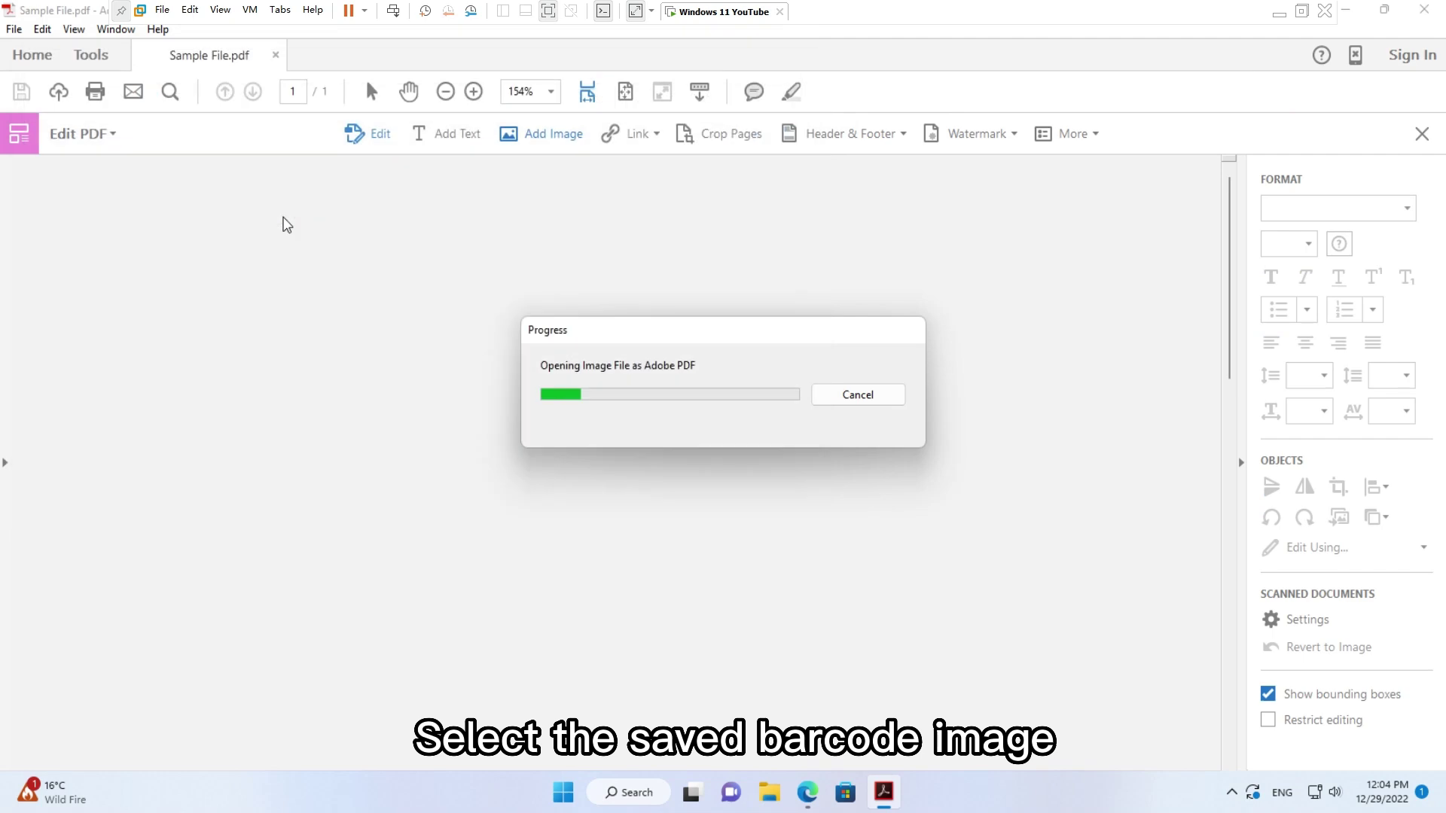
{"action": "left_click", "coordinate": [137, 302]}
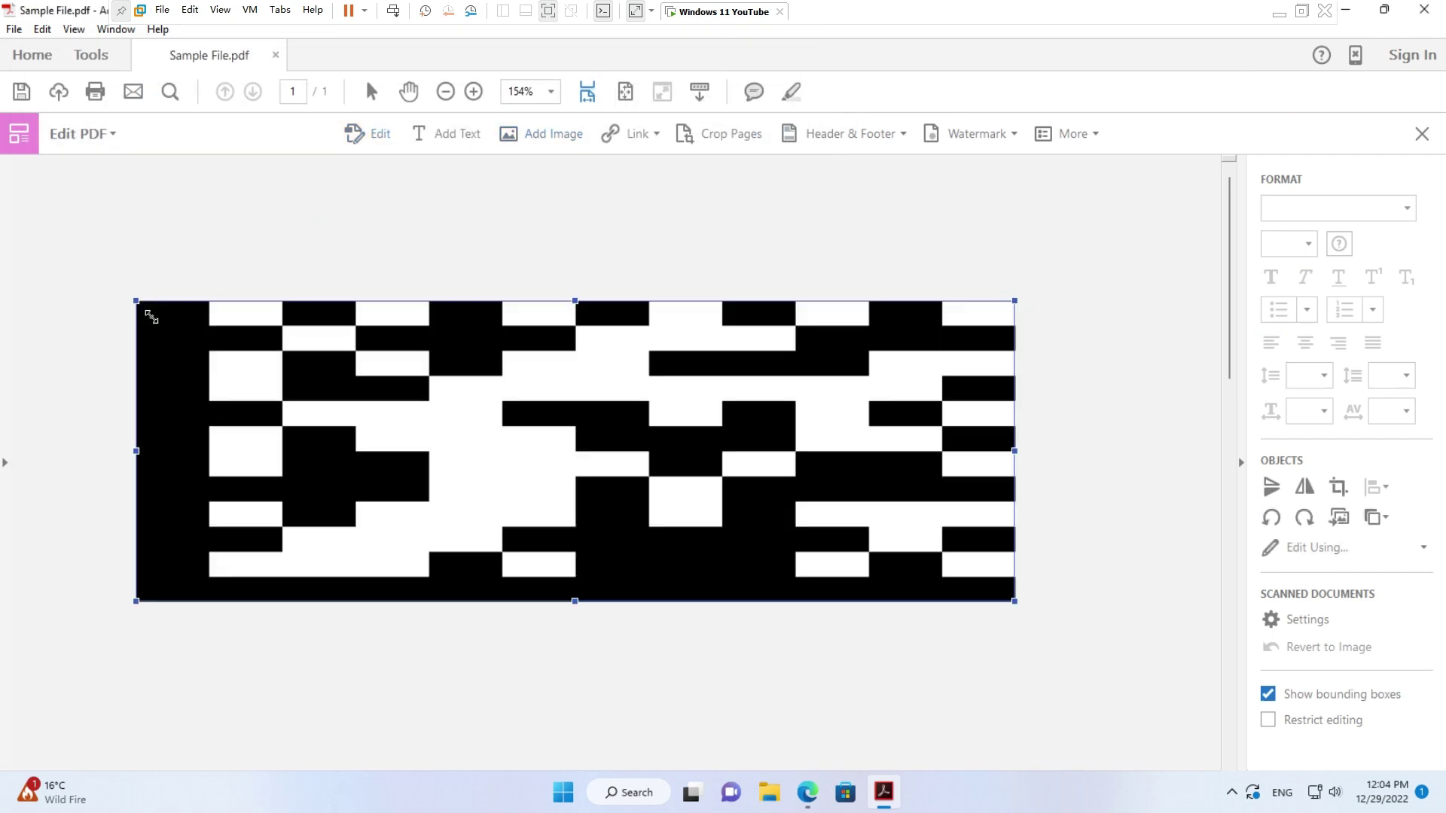
- Measure the barcode's top edge corner to corner with the Measuring Tool, showing 6 in
{"action": "left_click", "coordinate": [106, 56]}
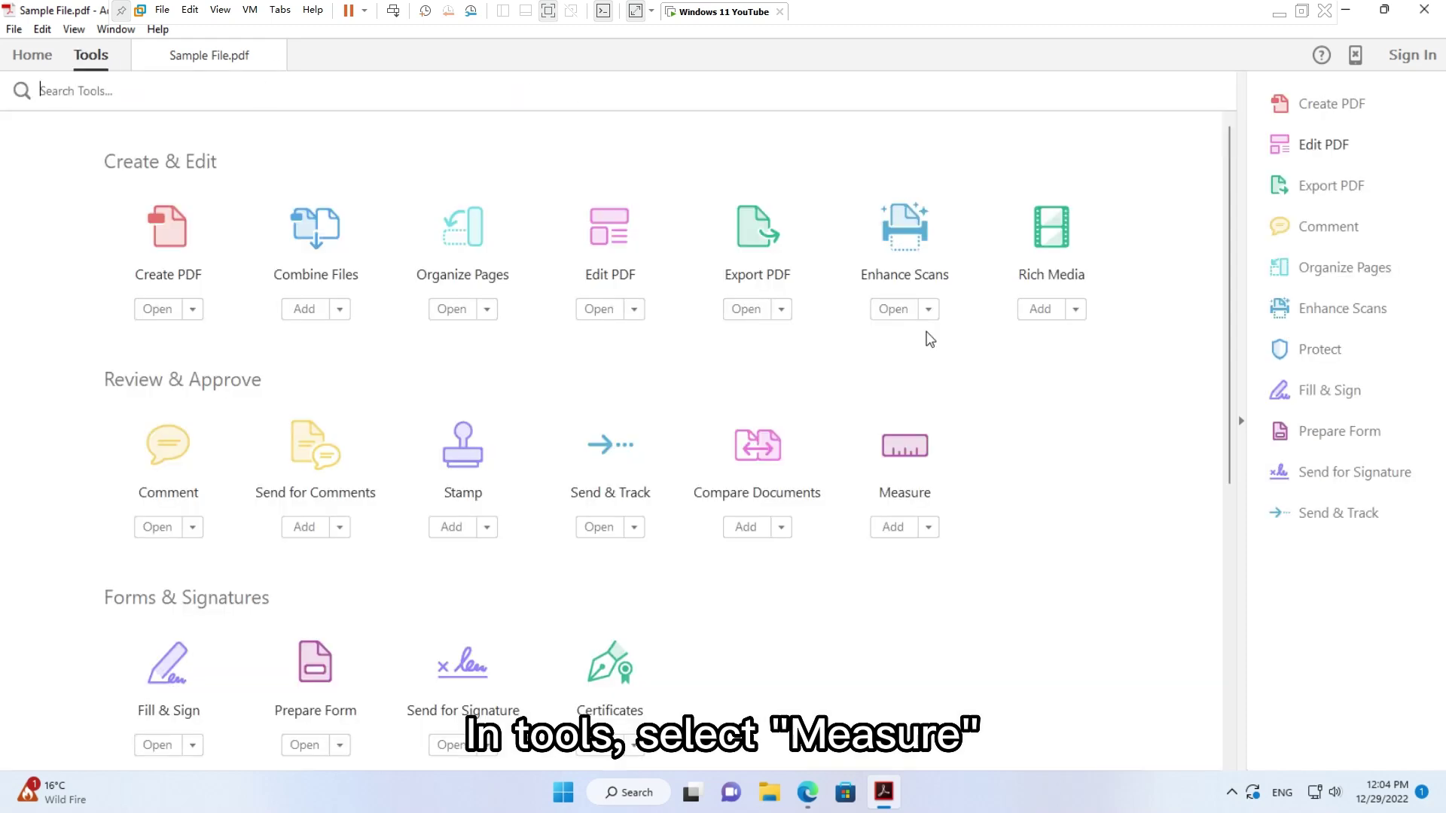
{"action": "left_click", "coordinate": [931, 447]}
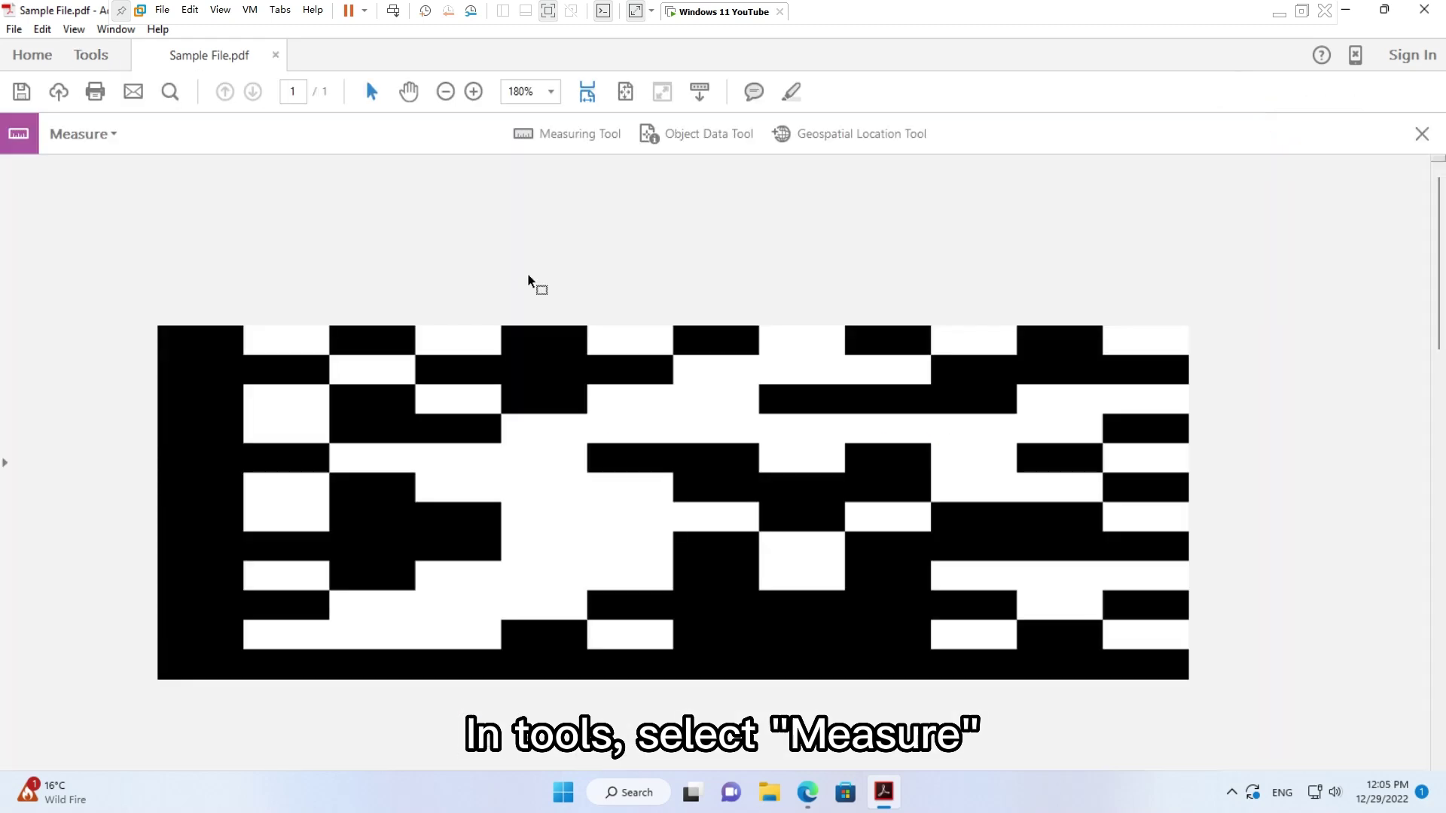
{"action": "left_click", "coordinate": [580, 137]}
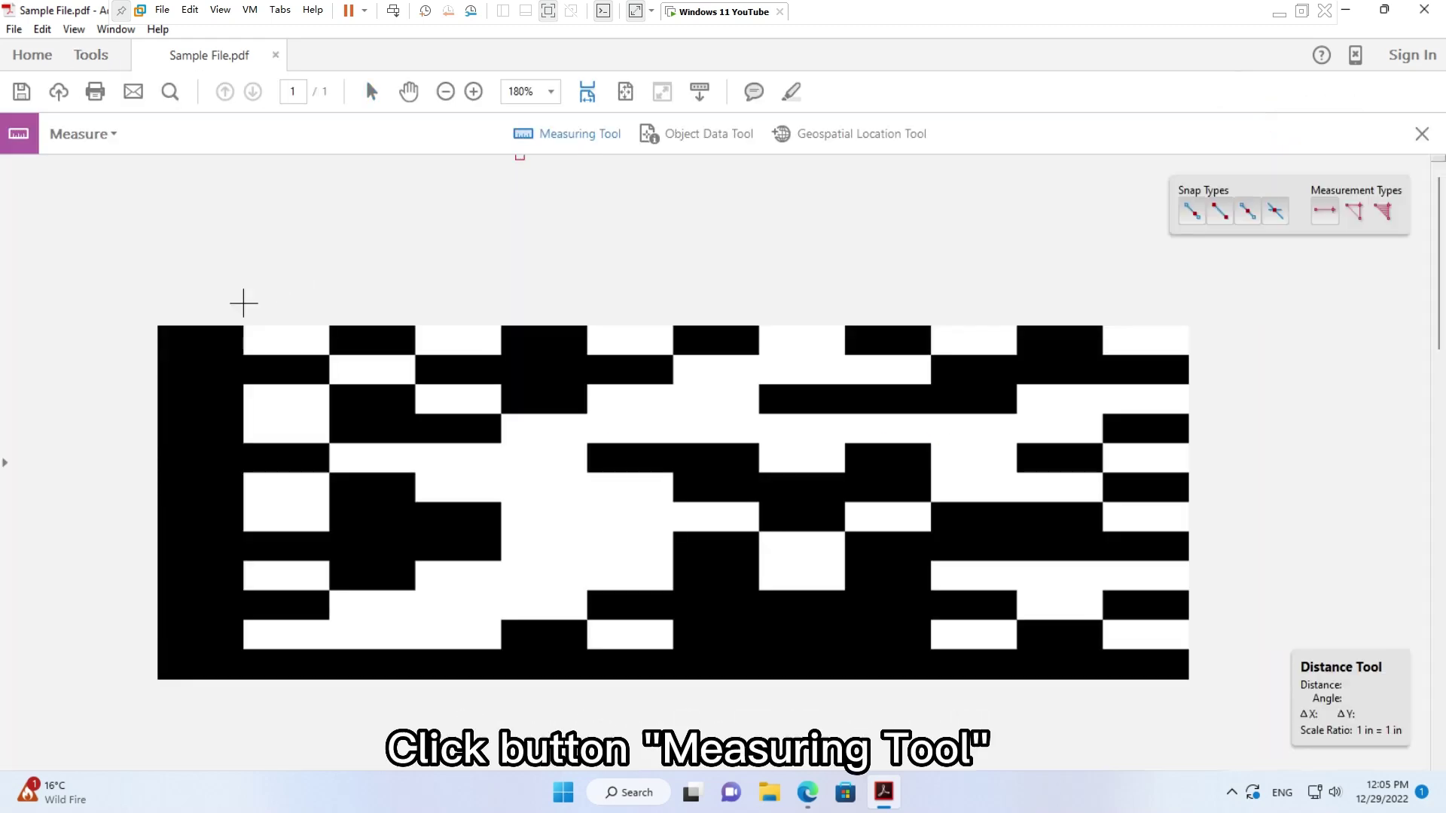
{"action": "left_click", "coordinate": [170, 326]}
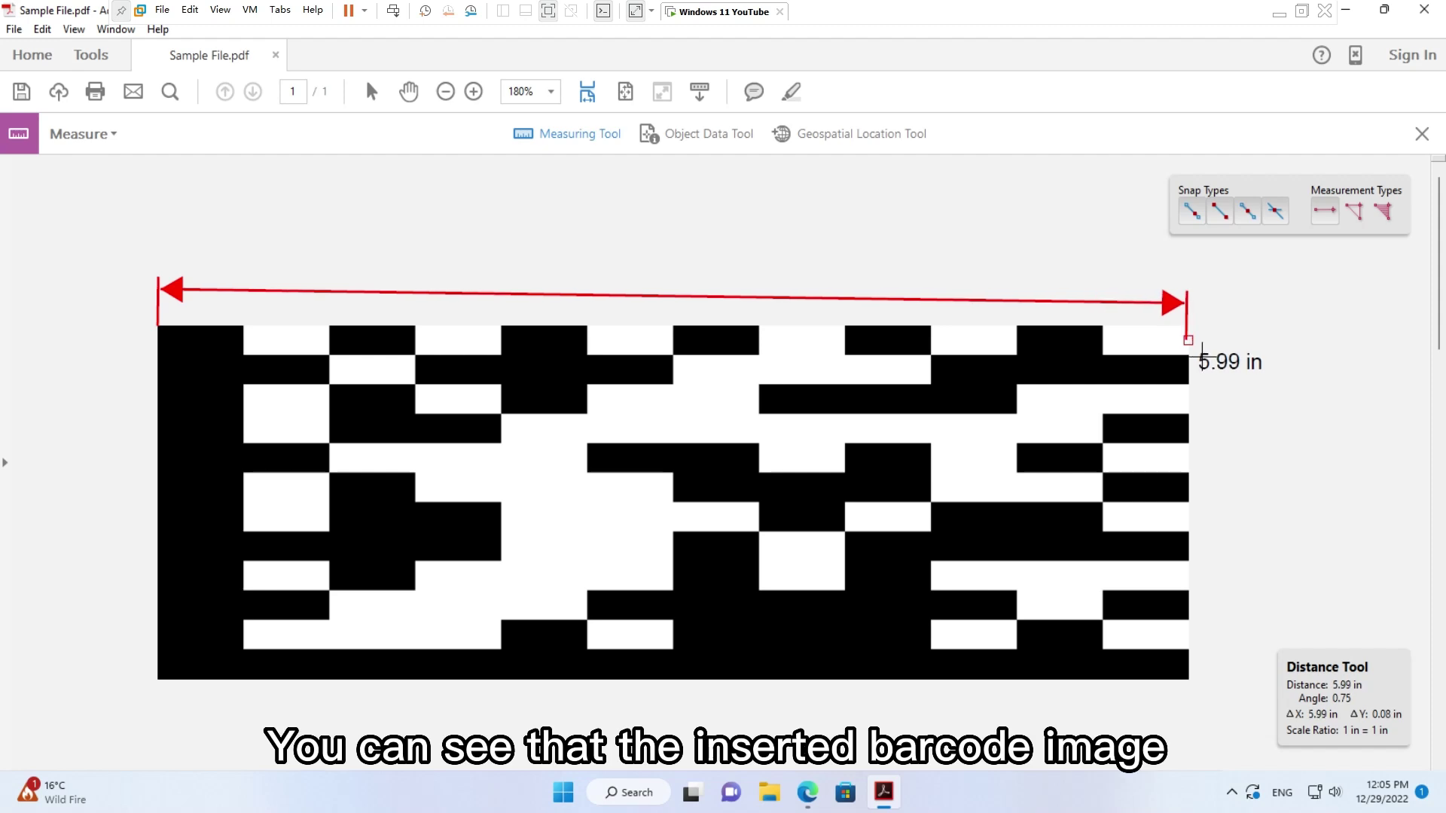
{"action": "left_click", "coordinate": [1205, 340]}
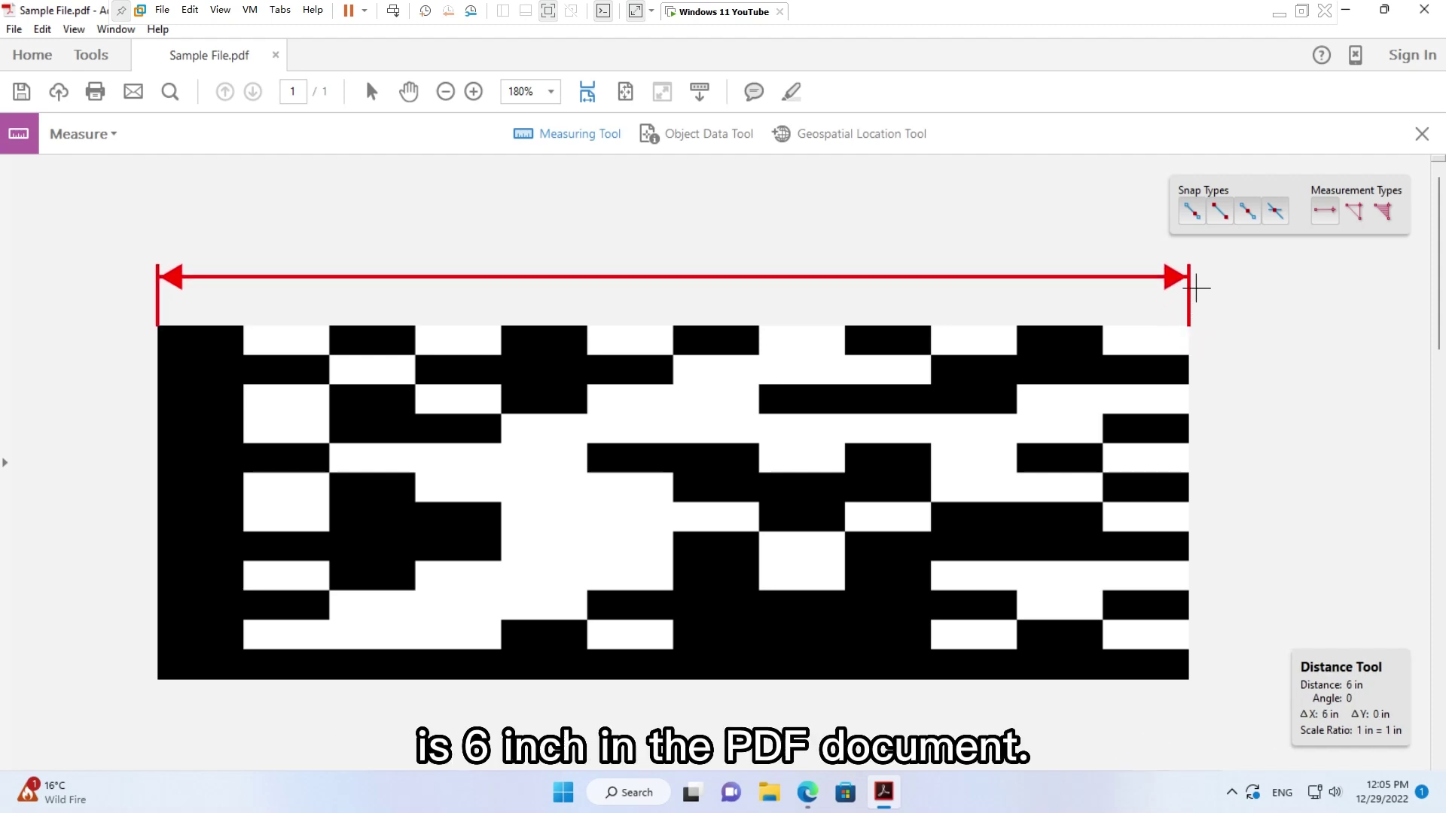
{"action": "left_click", "coordinate": [1189, 269]}
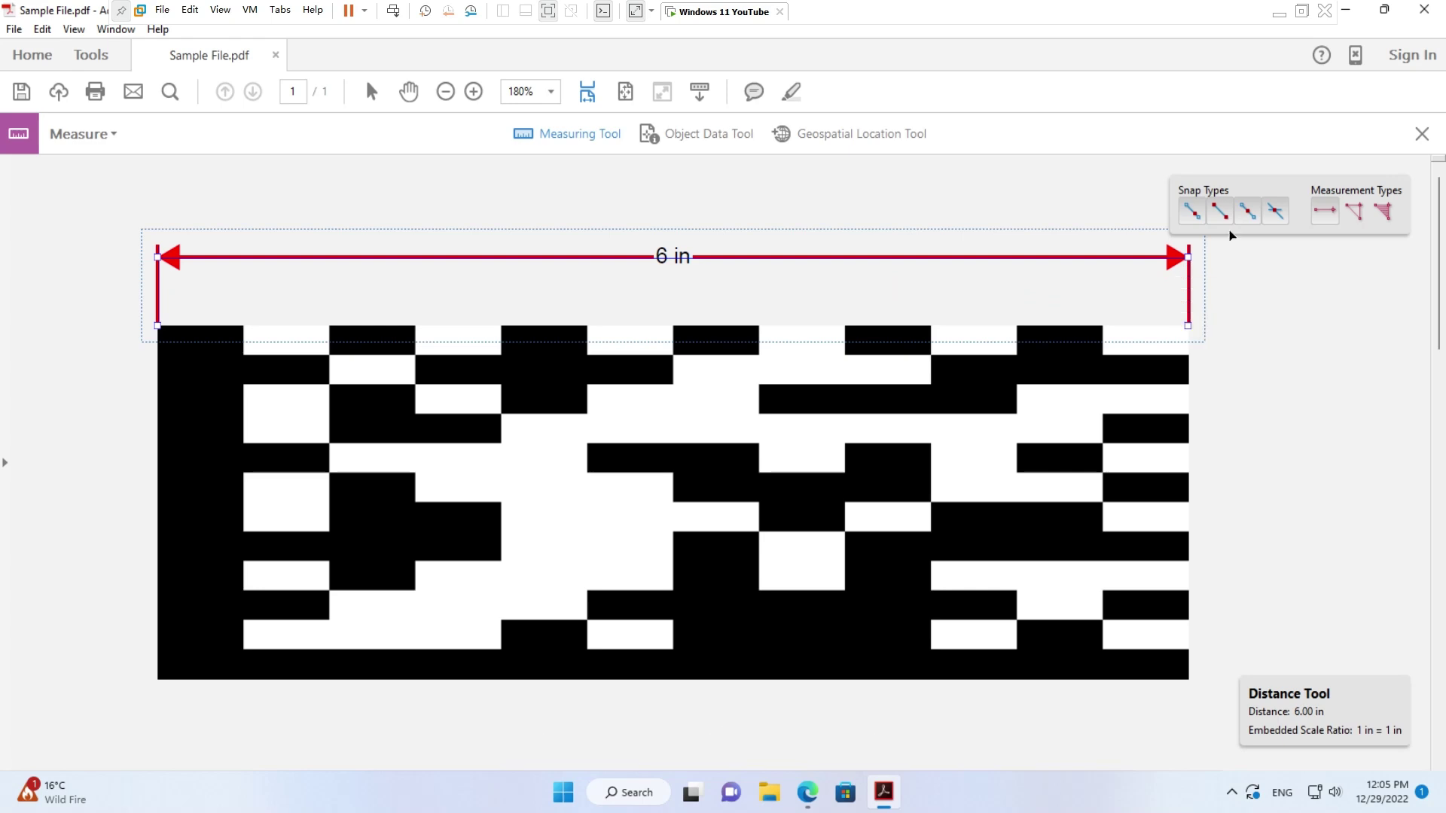
{"action": "left_click", "coordinate": [1347, 10]}
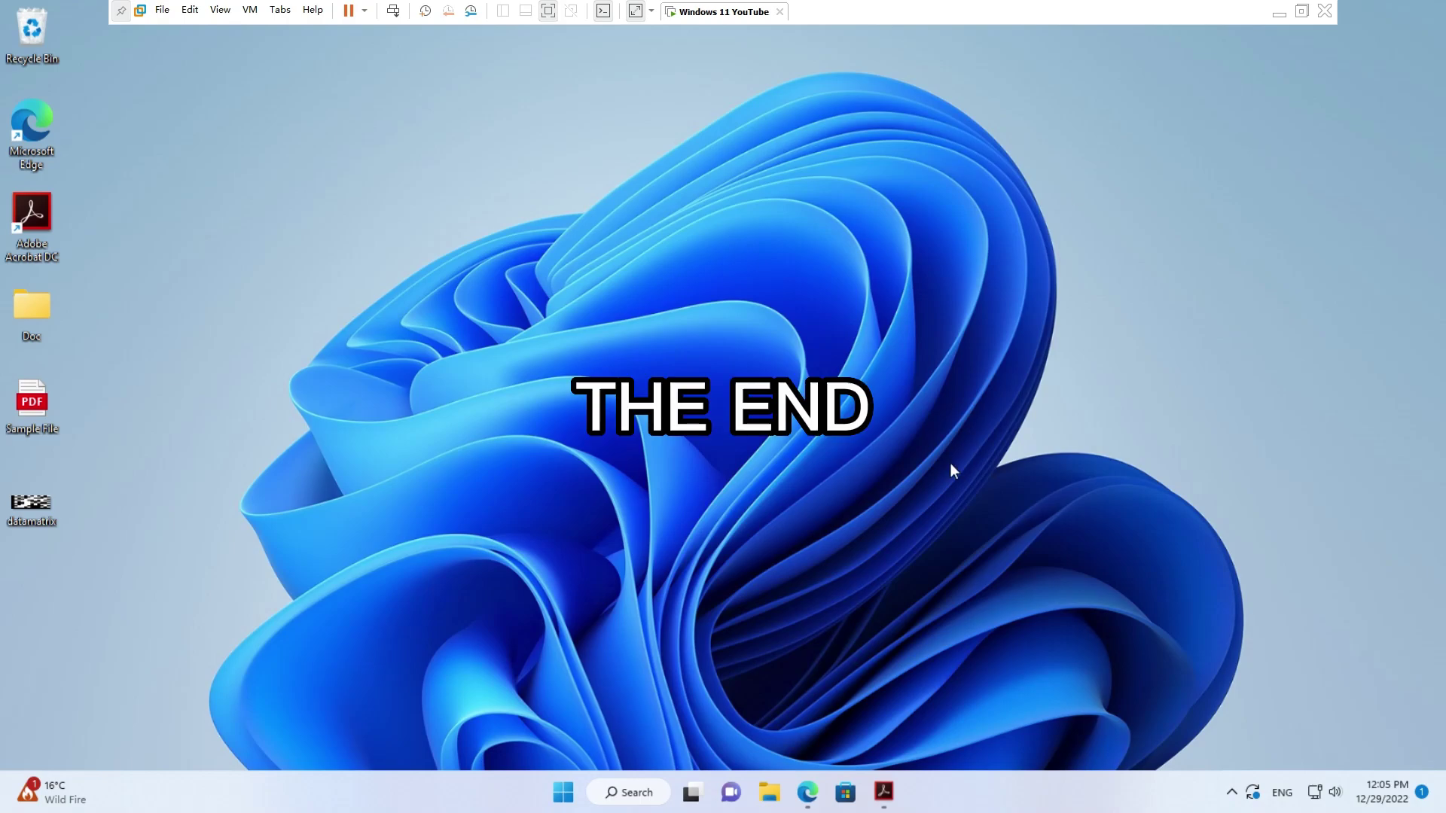